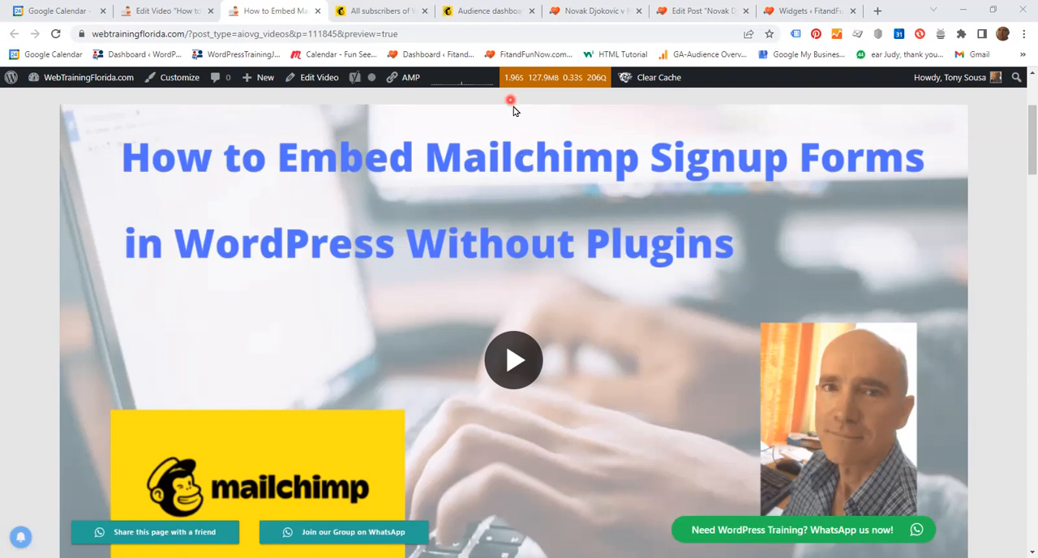
Switch to Mailchimp and open the embedded form builder from the audience's signup forms.
{"action": "left_click", "coordinate": [489, 11]}
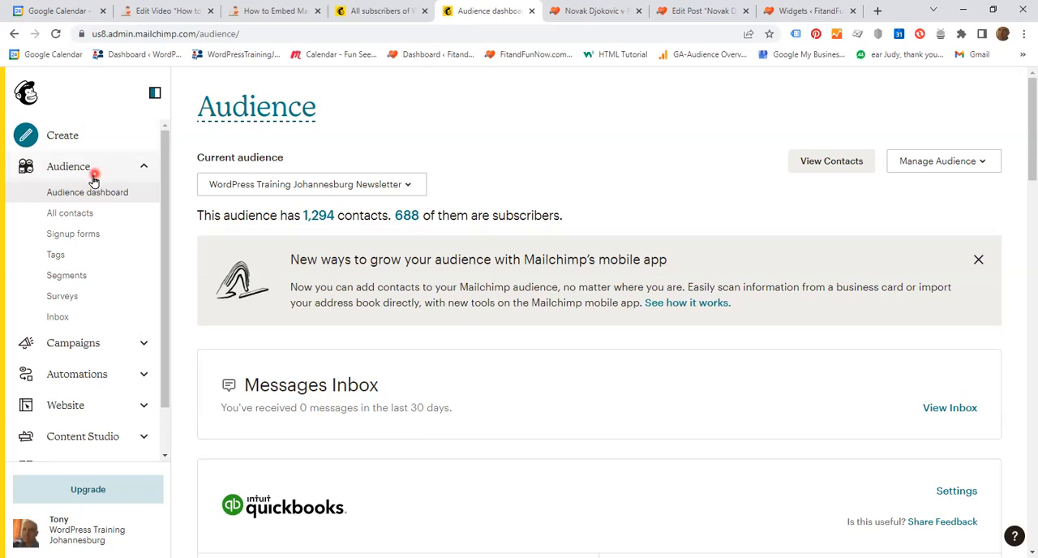
{"action": "left_click", "coordinate": [88, 238]}
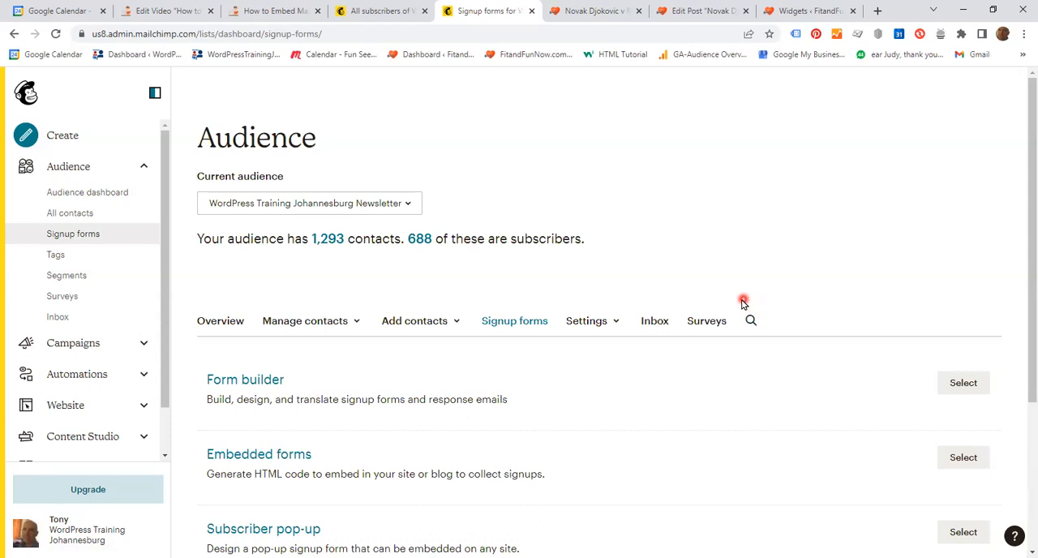
{"action": "scroll", "coordinate": [737, 300], "scroll_direction": "down", "scroll_amount": 2}
{"action": "scroll", "coordinate": [738, 300], "scroll_direction": "down", "scroll_amount": 1}
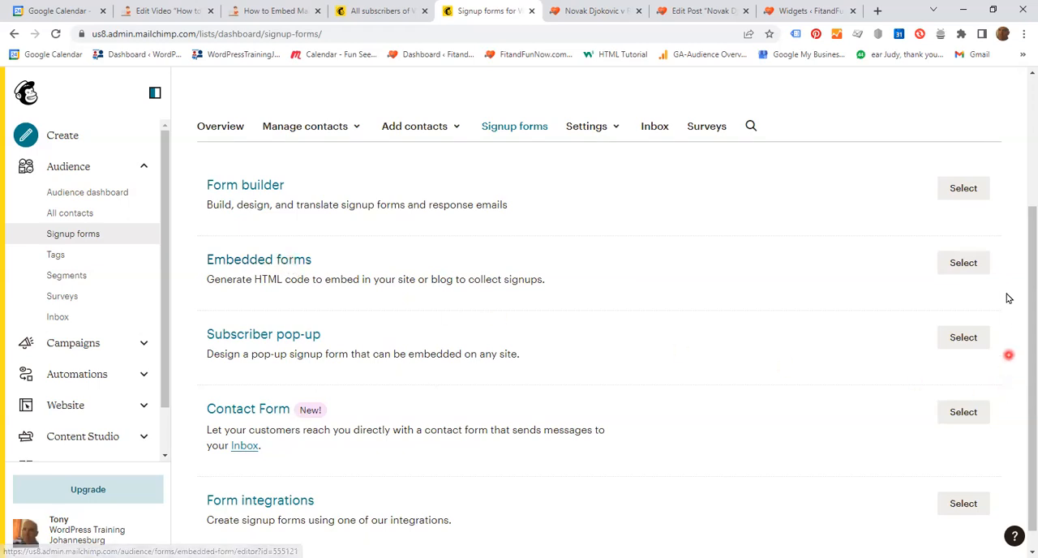
{"action": "left_click", "coordinate": [260, 263]}
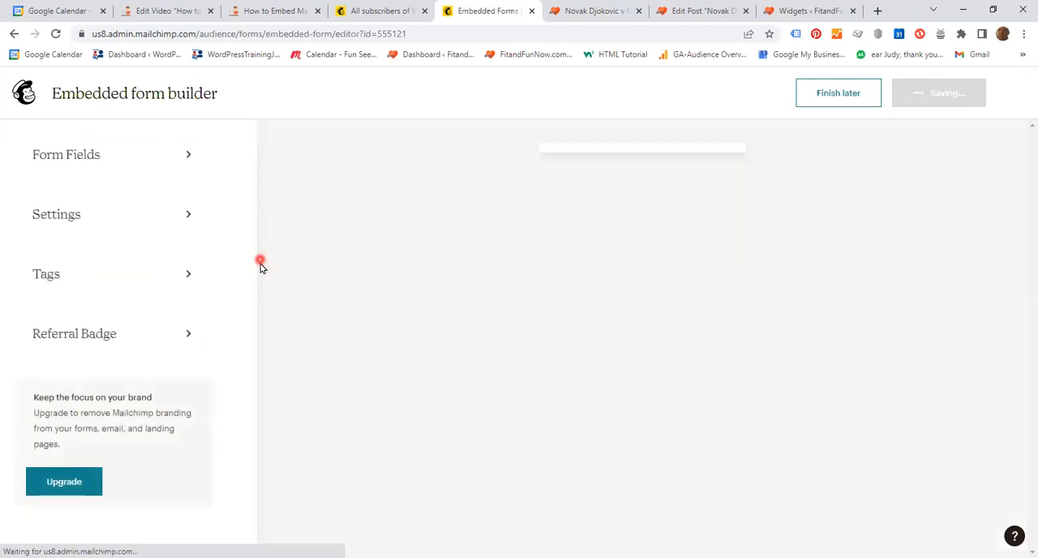
Open the form fields and go to the audience fields settings to examine the required and visible options.
{"action": "left_click", "coordinate": [189, 156]}
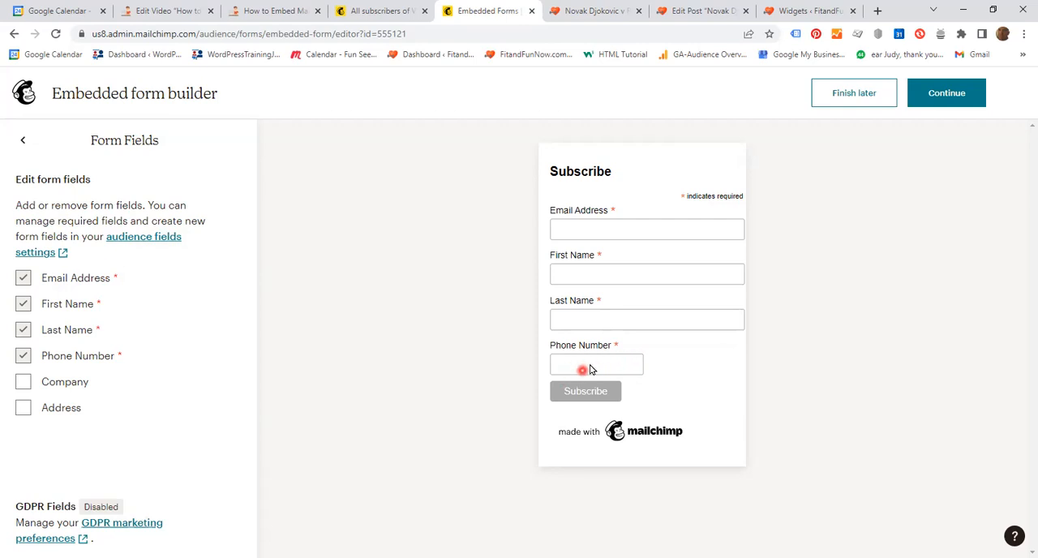
{"action": "left_click", "coordinate": [133, 241]}
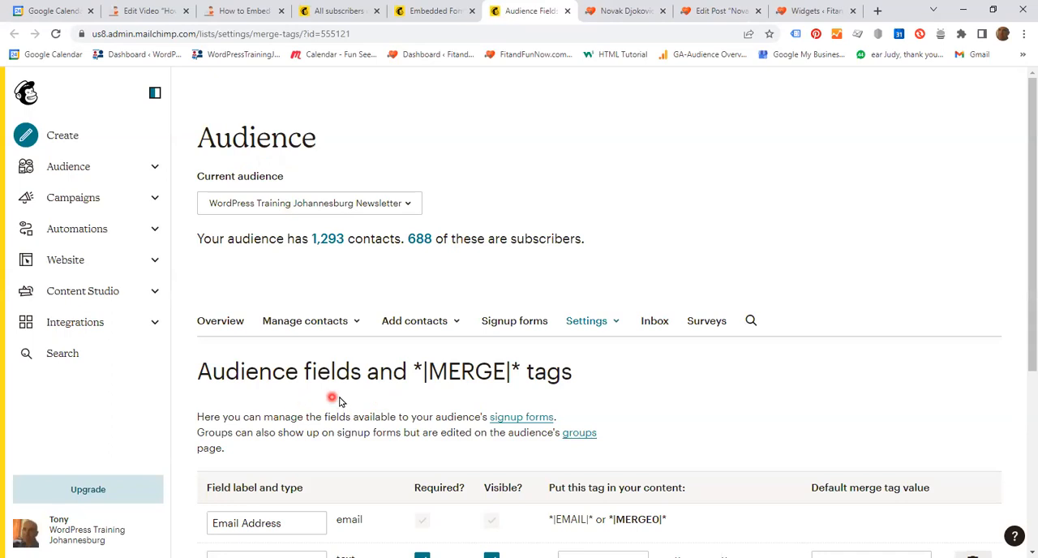
{"action": "scroll", "coordinate": [580, 381], "scroll_direction": "down", "scroll_amount": 2}
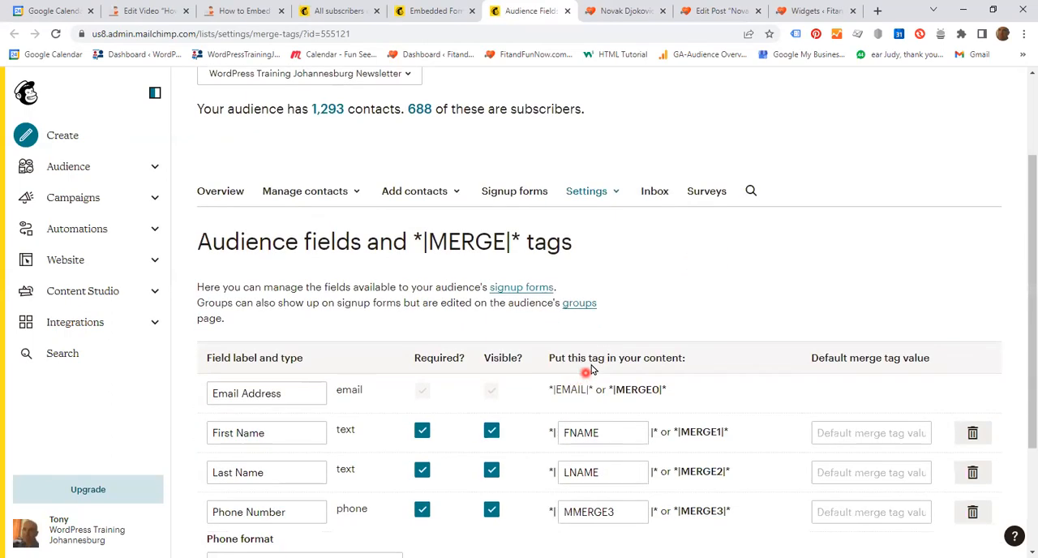
{"action": "scroll", "coordinate": [591, 369], "scroll_direction": "down", "scroll_amount": 3}
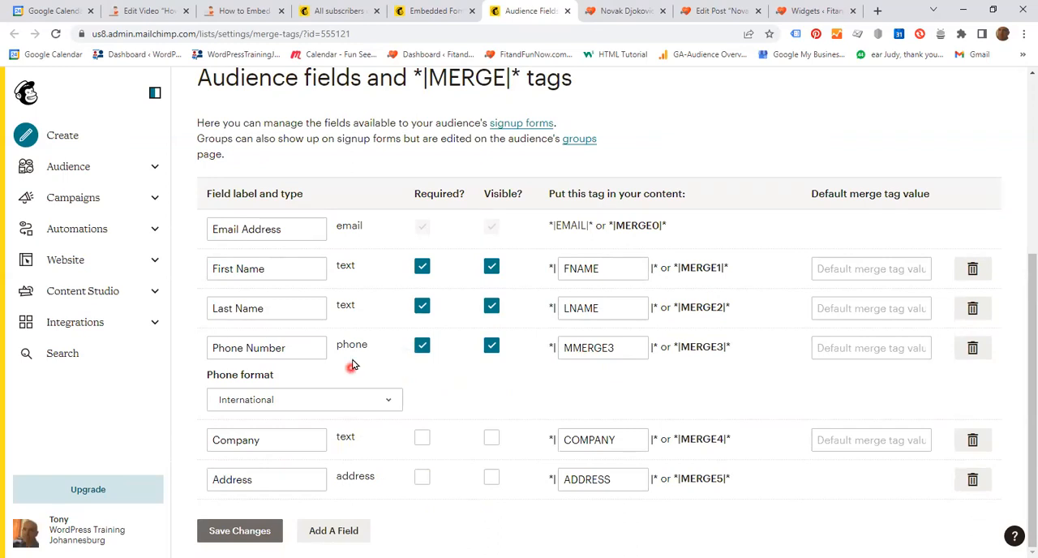
Turn off the Required and Visible options for the Phone Number and Last Name fields.
{"action": "left_click", "coordinate": [421, 347]}
{"action": "left_click", "coordinate": [490, 347]}
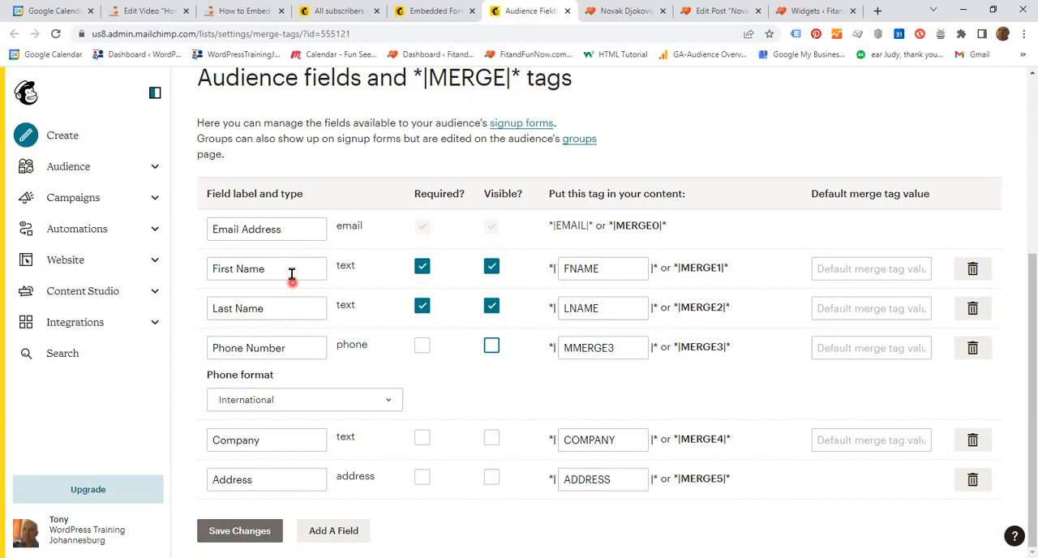
{"action": "left_click", "coordinate": [421, 307]}
{"action": "left_click", "coordinate": [491, 307]}
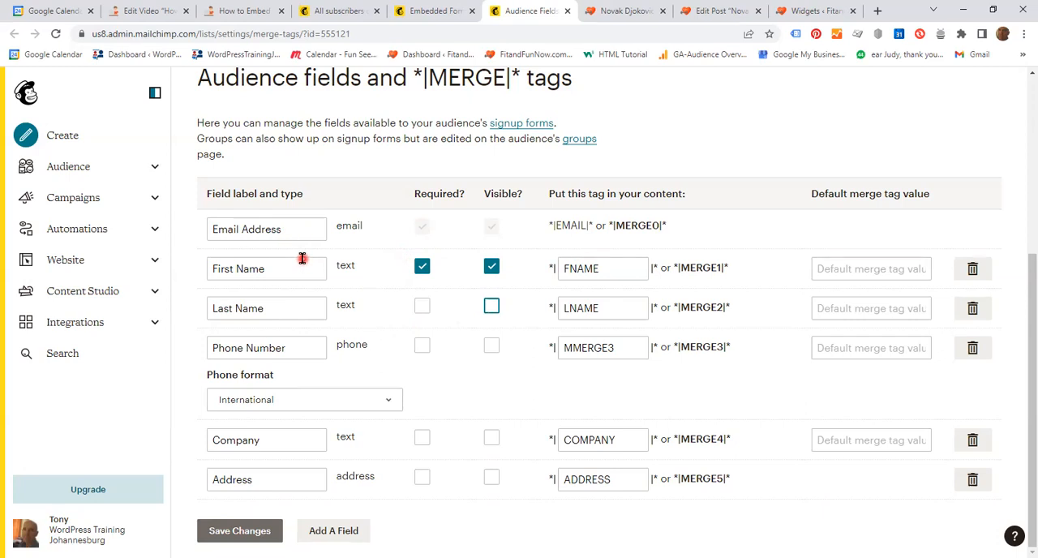
Turn the Required and Visible options back on for Last Name and Phone Number, and save the audience fields.
{"action": "left_click", "coordinate": [421, 312]}
{"action": "left_click", "coordinate": [492, 309]}
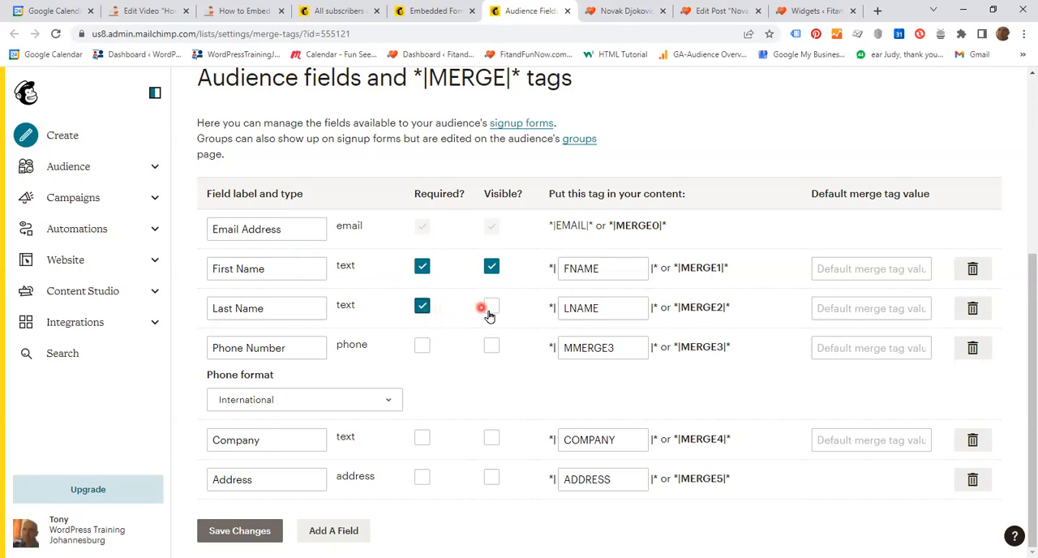
{"action": "left_click", "coordinate": [423, 348]}
{"action": "left_click", "coordinate": [490, 346]}
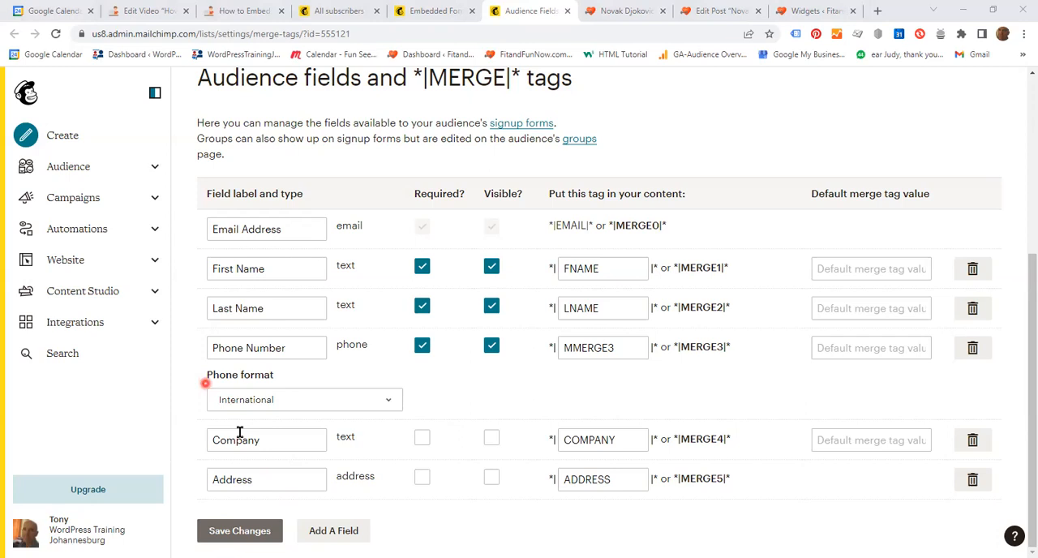
{"action": "left_click", "coordinate": [255, 531]}
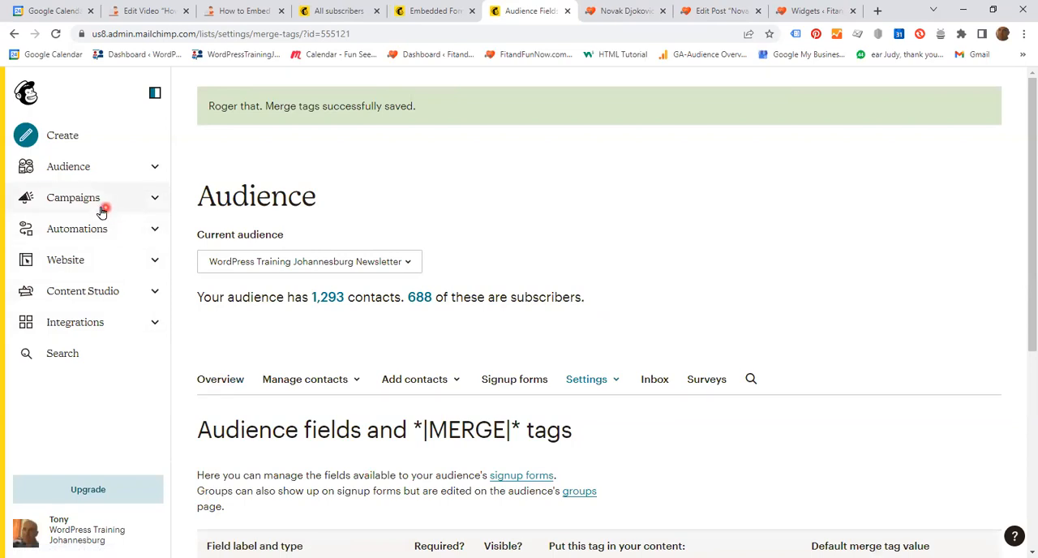
Reopen the embedded form builder from the audience's signup forms and review its form fields.
{"action": "left_click", "coordinate": [69, 166]}
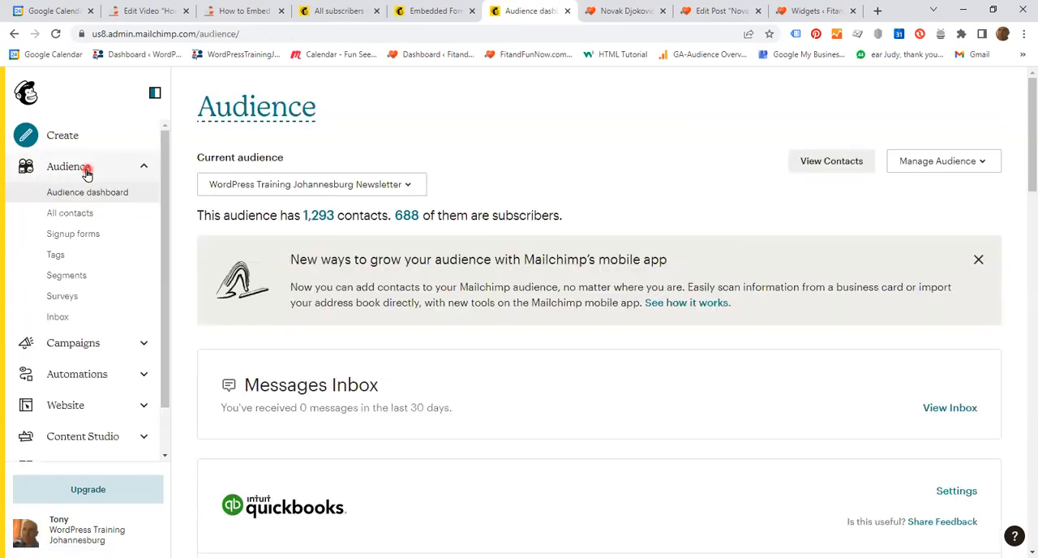
{"action": "left_click", "coordinate": [82, 236]}
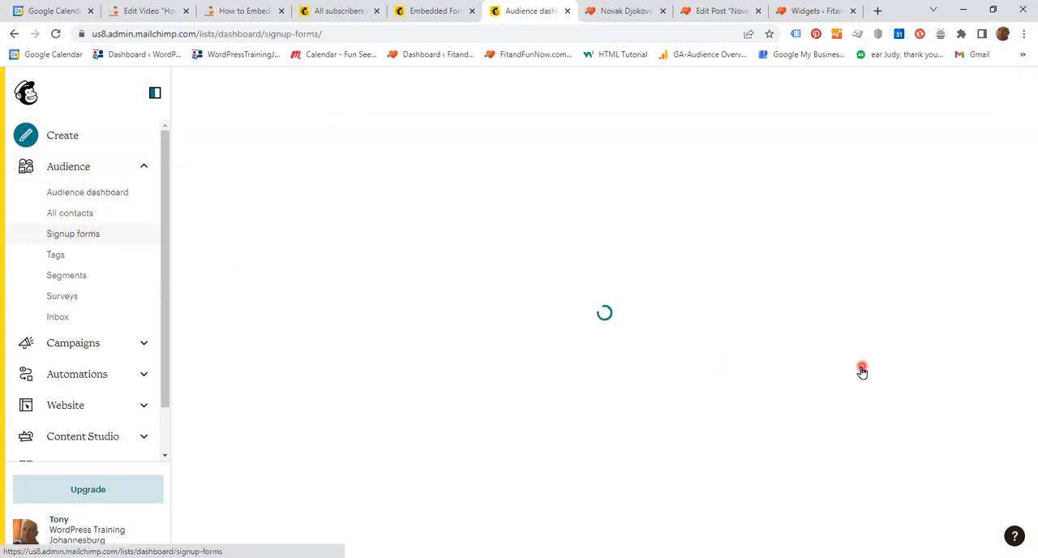
{"action": "scroll", "coordinate": [848, 328], "scroll_direction": "down", "scroll_amount": 3}
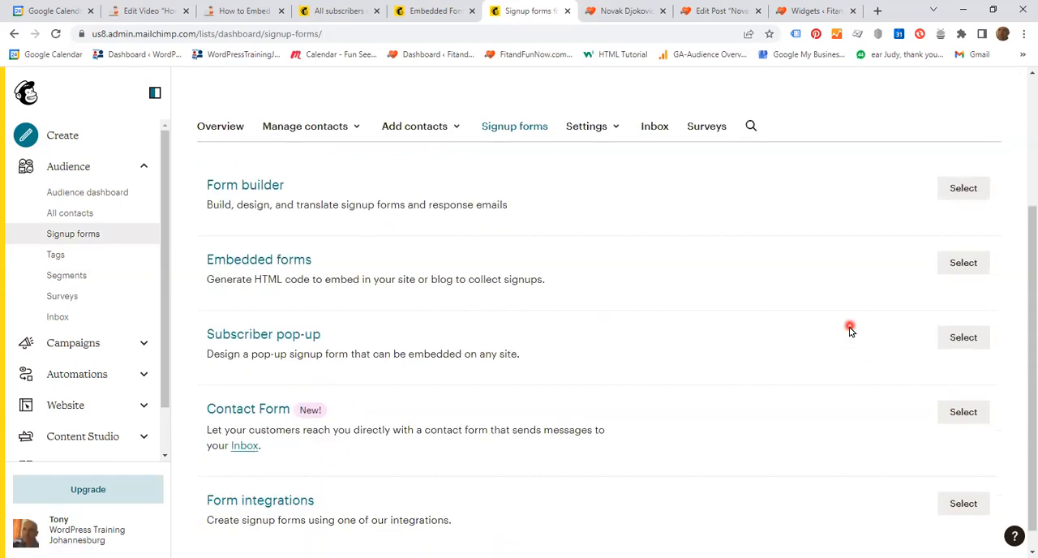
{"action": "left_click", "coordinate": [277, 263]}
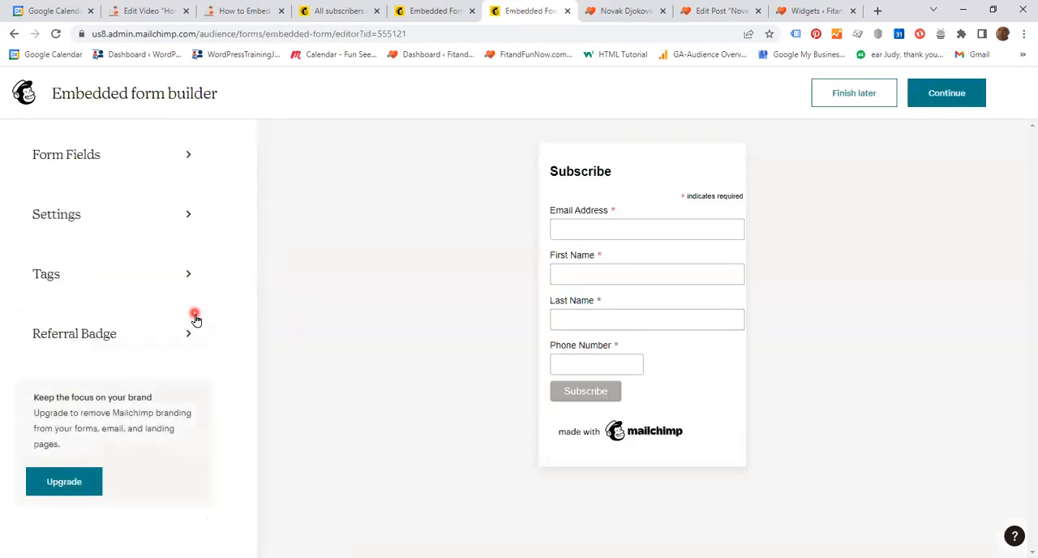
{"action": "left_click", "coordinate": [107, 155]}
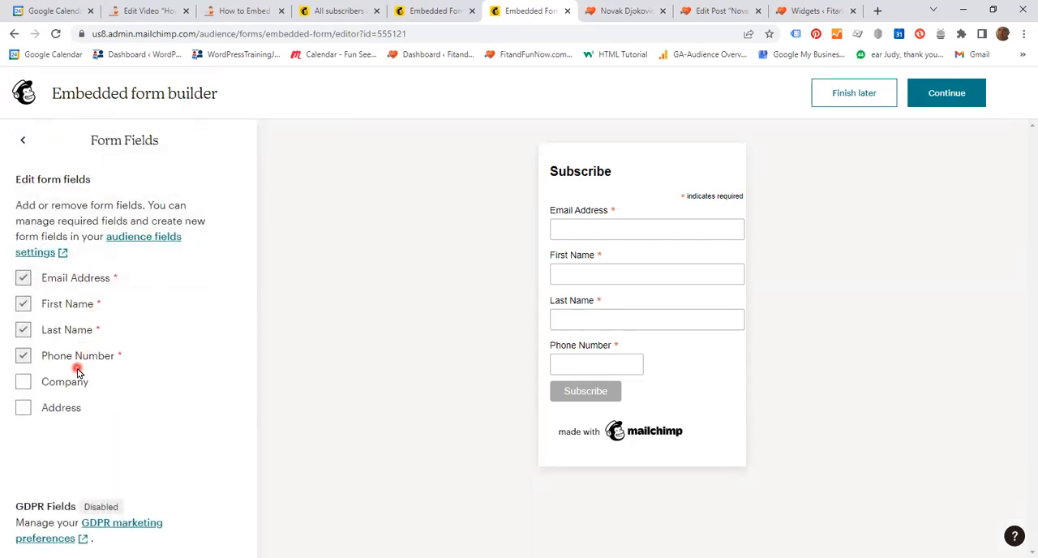
{"action": "left_click", "coordinate": [23, 143]}
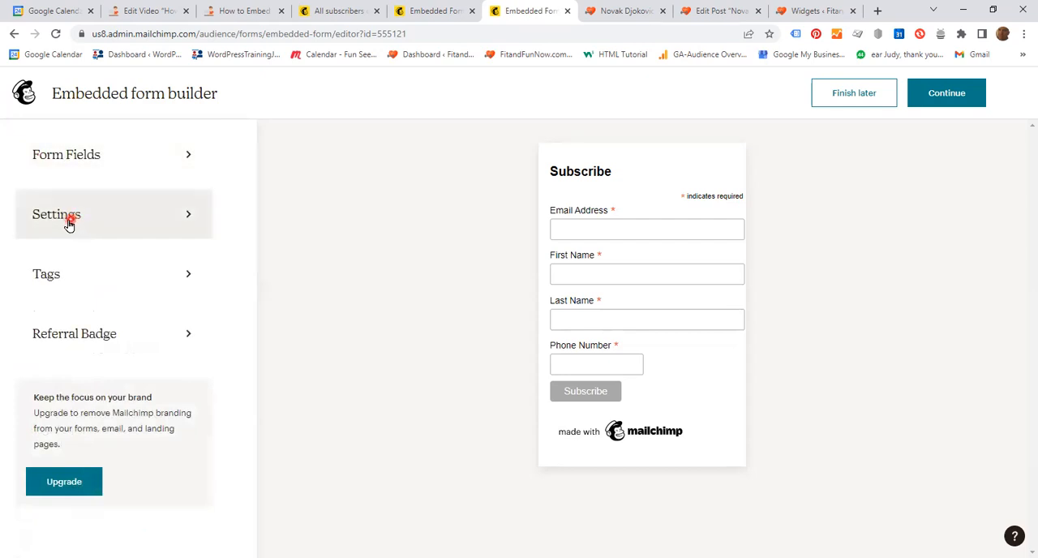
Open the embedded form's settings and place the cursor in the form title.
{"action": "left_click", "coordinate": [69, 215]}
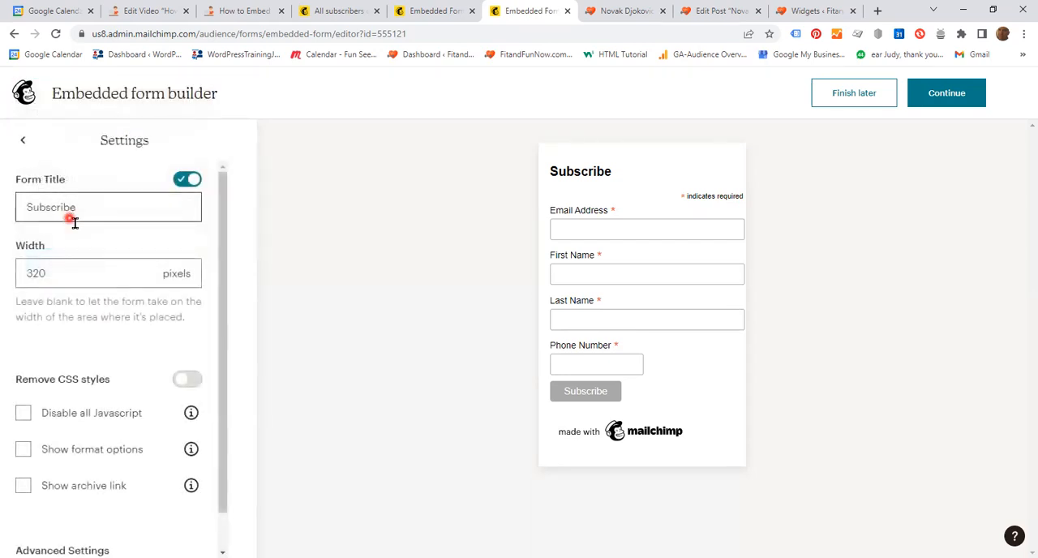
{"action": "left_click", "coordinate": [112, 210]}
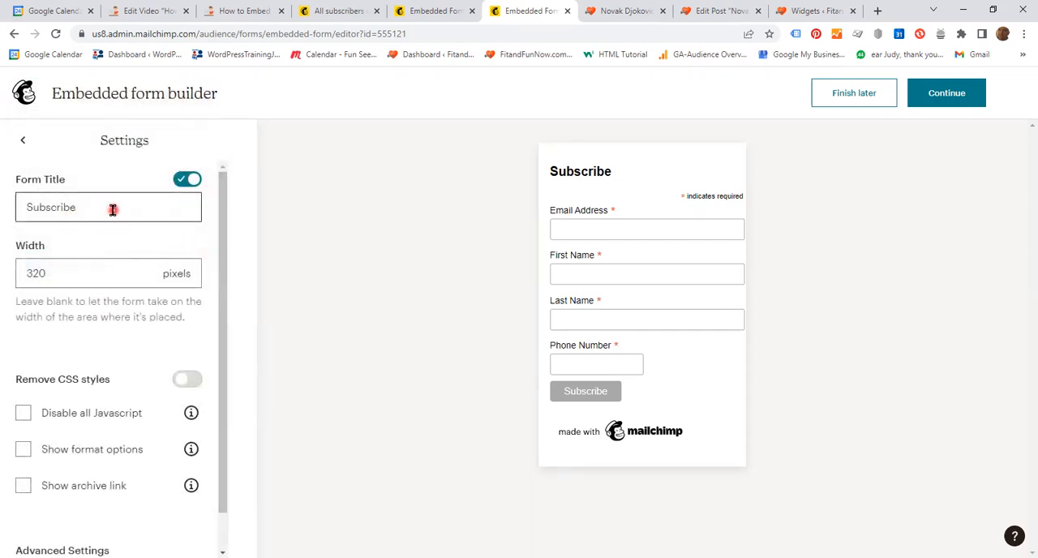
{"action": "left_click", "coordinate": [93, 209]}
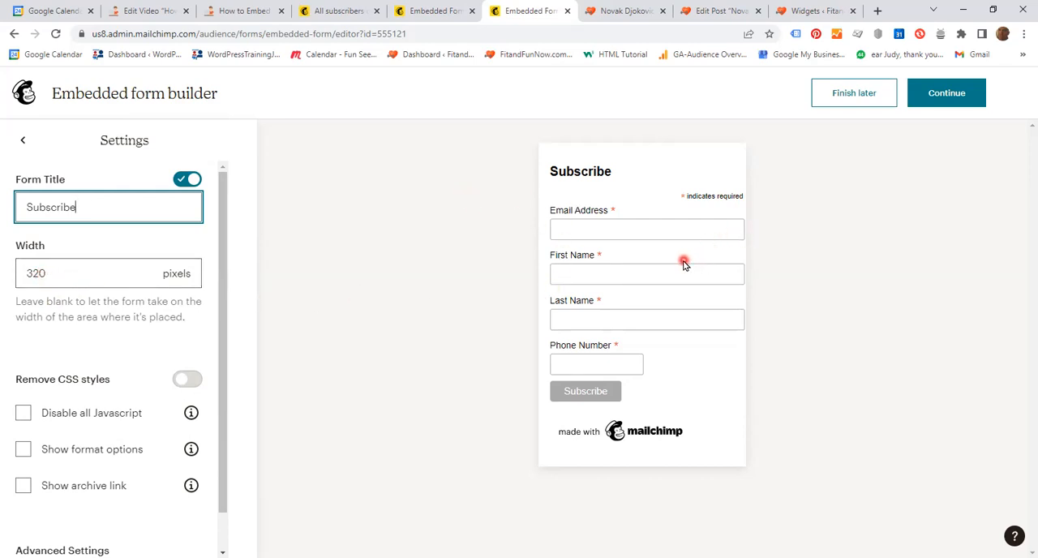
Set the embedded form's width to 600 pixels.
{"action": "left_click", "coordinate": [52, 275]}
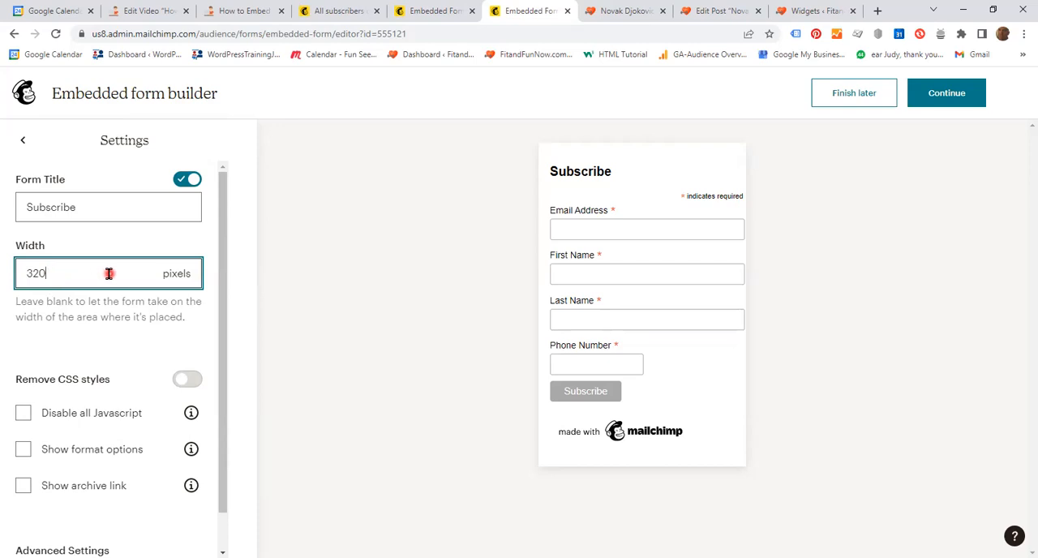
{"action": "key", "text": "BackSpace"}
{"action": "key", "text": "BackSpace"}
{"action": "key", "text": "BackSpace"}
{"action": "type", "text": "600"}
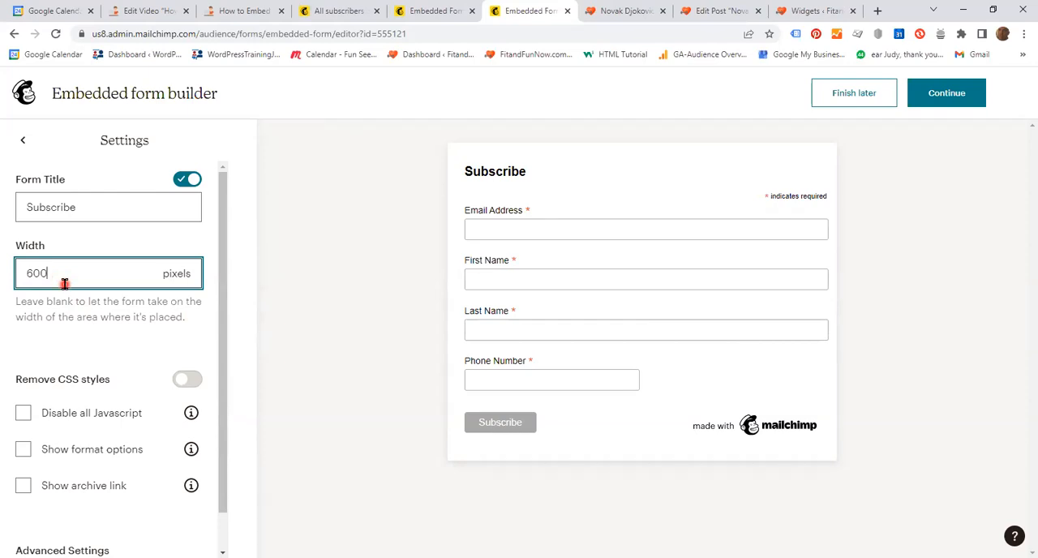
Set the embedded form's width back to 320 pixels.
{"action": "key", "text": "BackSpace"}
{"action": "key", "text": "BackSpace"}
{"action": "key", "text": "BackSpace"}
{"action": "type", "text": "320"}
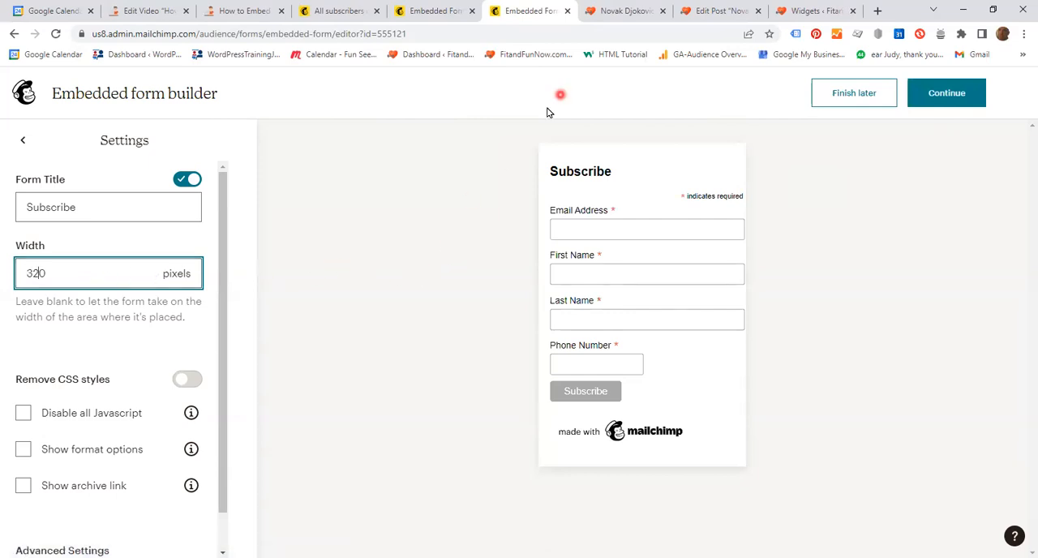
Switch to the FitandFunNow.com post preview and examine the Subscribe forms at the end of the post and in the sidebar.
{"action": "left_click", "coordinate": [629, 16]}
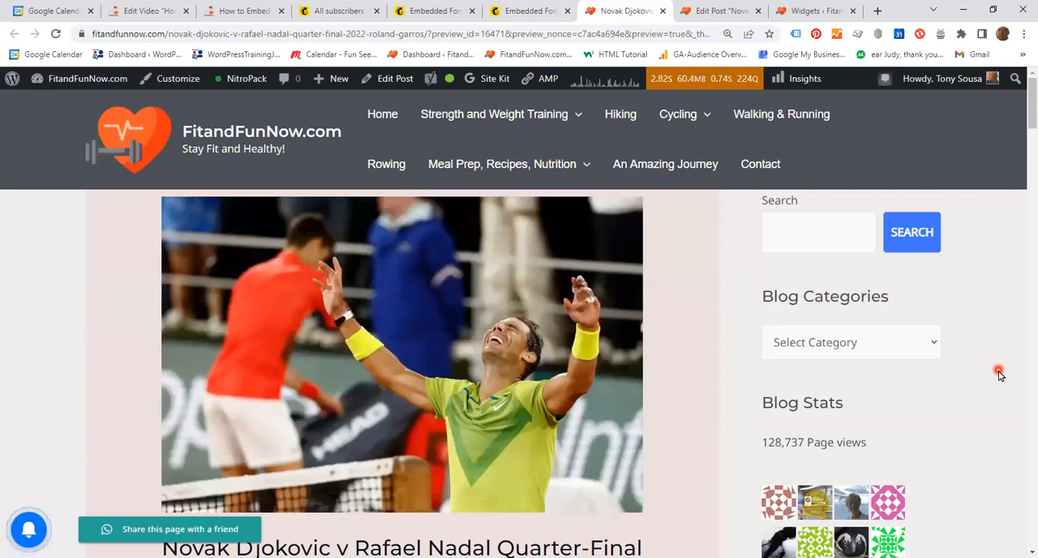
{"action": "scroll", "coordinate": [999, 373], "scroll_direction": "down", "scroll_amount": 3}
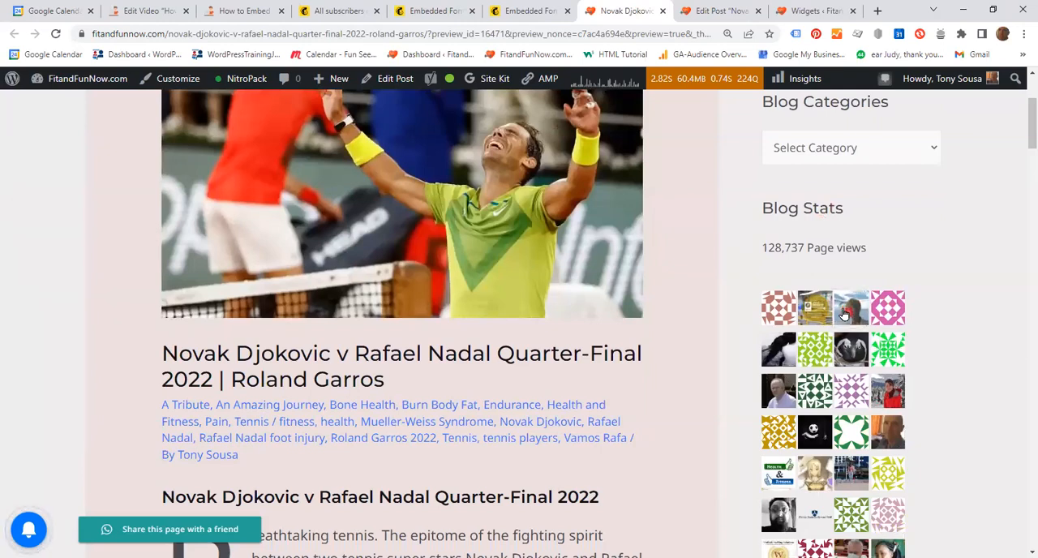
{"action": "scroll", "coordinate": [949, 294], "scroll_direction": "down", "scroll_amount": 4}
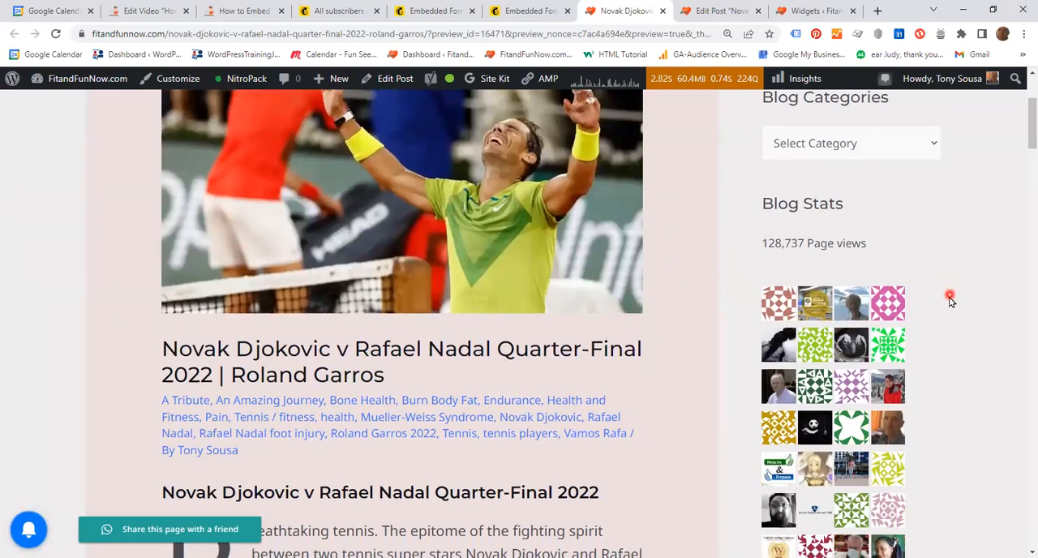
{"action": "scroll", "coordinate": [945, 316], "scroll_direction": "down", "scroll_amount": 10}
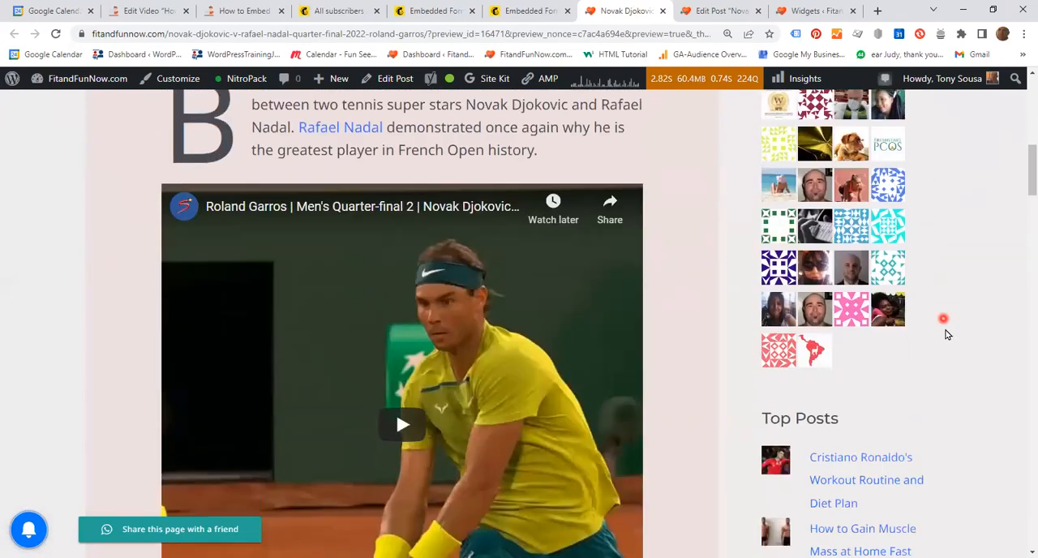
{"action": "scroll", "coordinate": [949, 379], "scroll_direction": "down", "scroll_amount": 10}
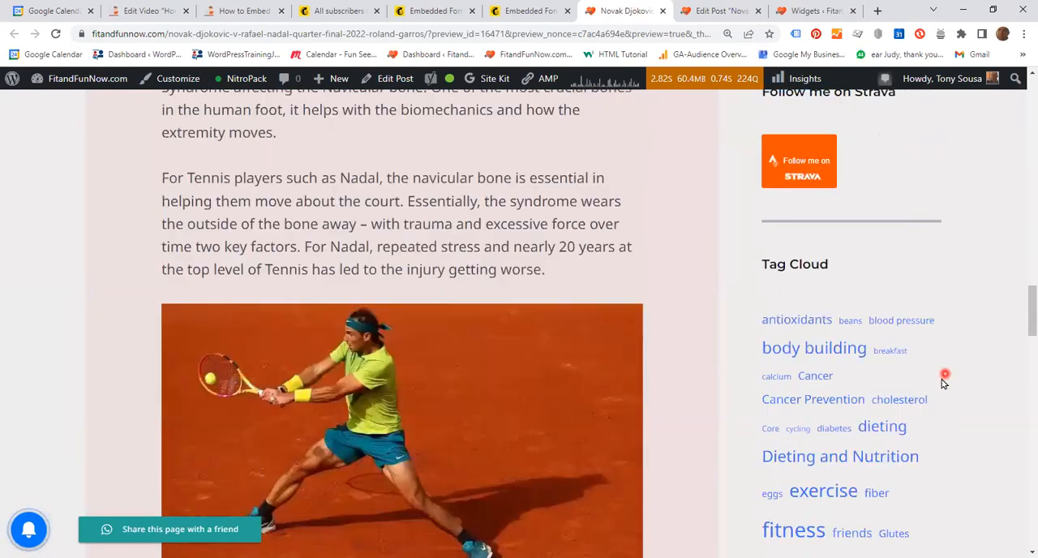
{"action": "scroll", "coordinate": [930, 390], "scroll_direction": "down", "scroll_amount": 10}
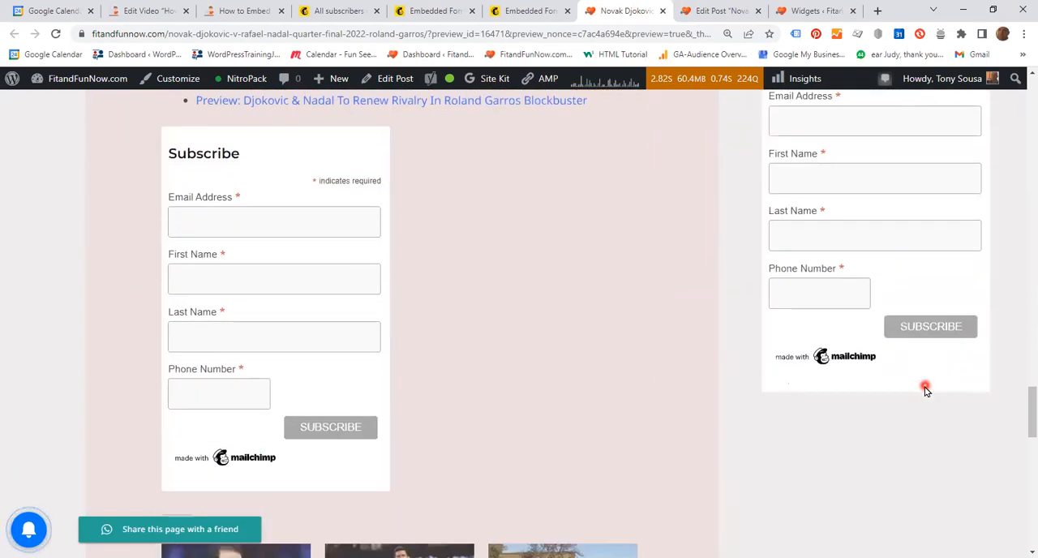
{"action": "left_click", "coordinate": [305, 293]}
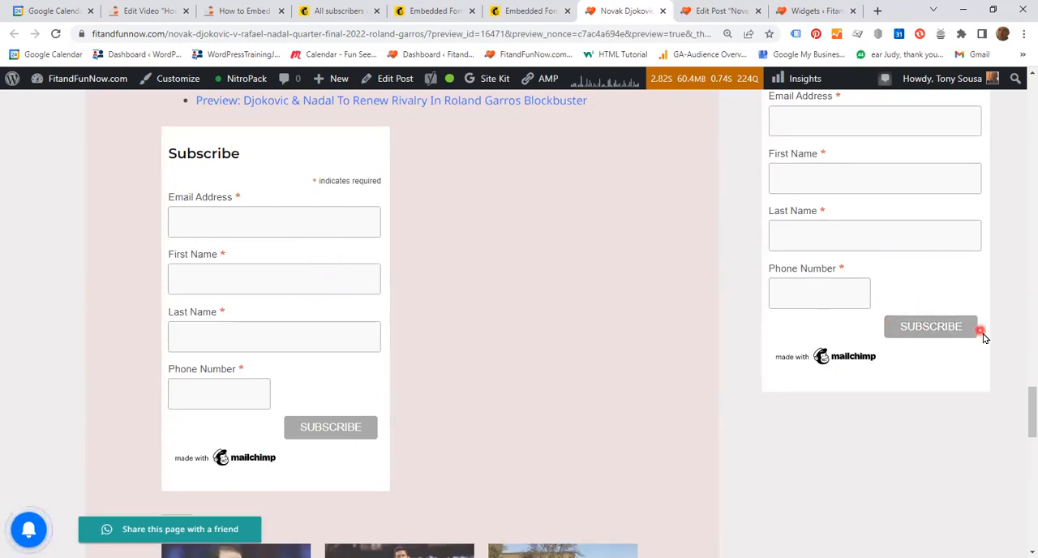
{"action": "scroll", "coordinate": [921, 351], "scroll_direction": "up", "scroll_amount": 2}
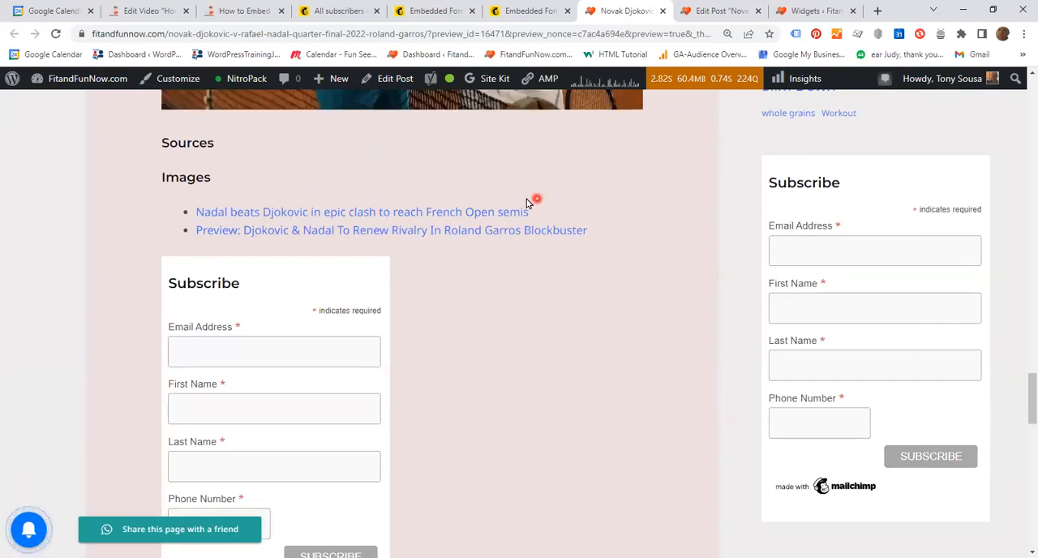
Return to the Mailchimp embedded form builder page that has the form settings open.
{"action": "left_click", "coordinate": [427, 11]}
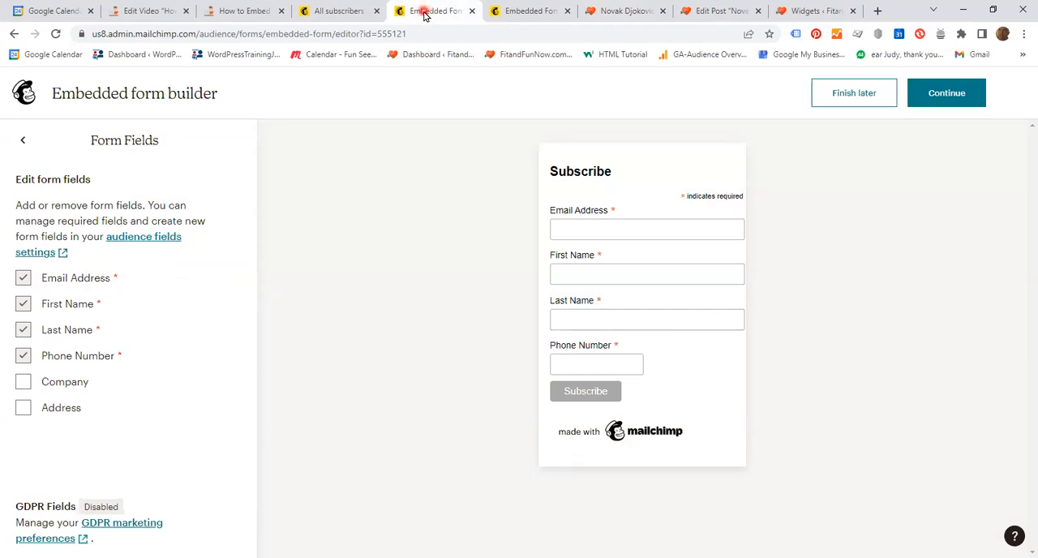
{"action": "left_click", "coordinate": [533, 20]}
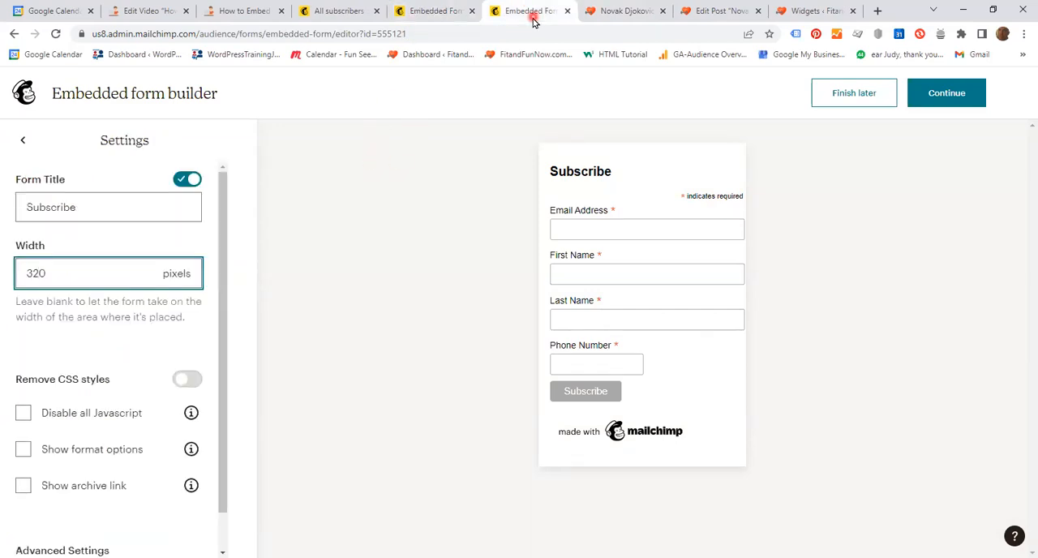
Close the duplicate Mailchimp embedded forms page and leave the form settings for the builder's main options.
{"action": "left_click", "coordinate": [472, 11]}
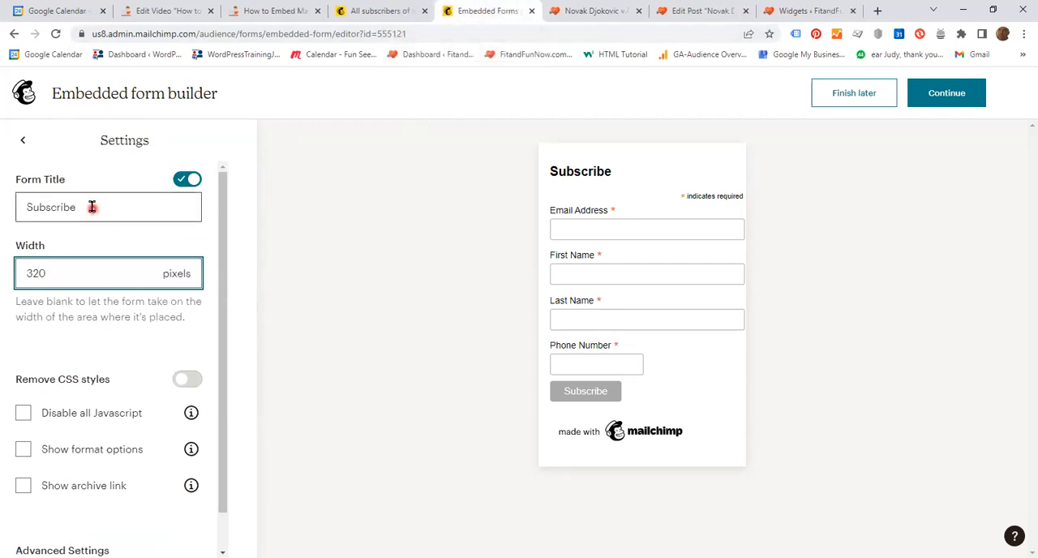
{"action": "left_click", "coordinate": [60, 275]}
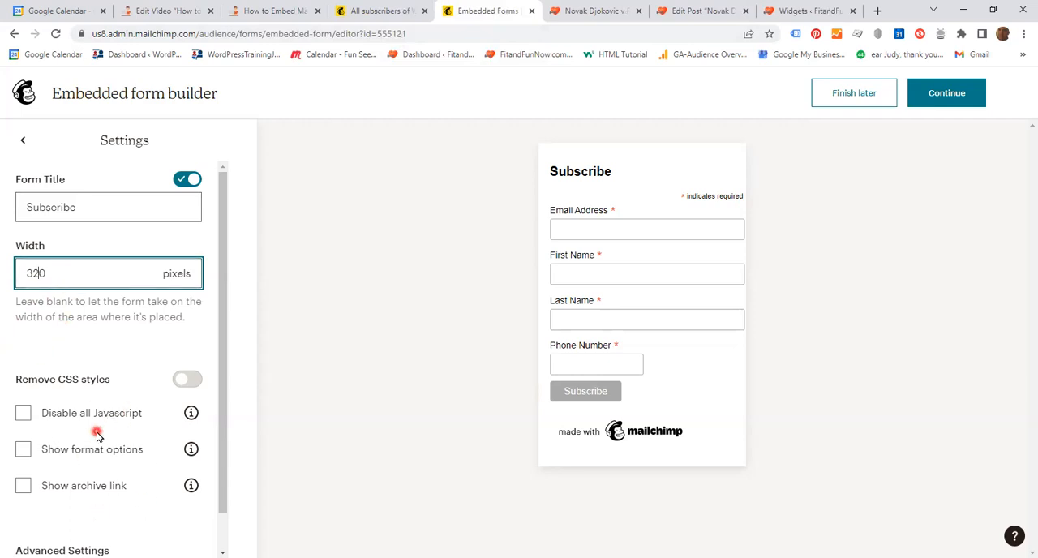
{"action": "left_click", "coordinate": [25, 142]}
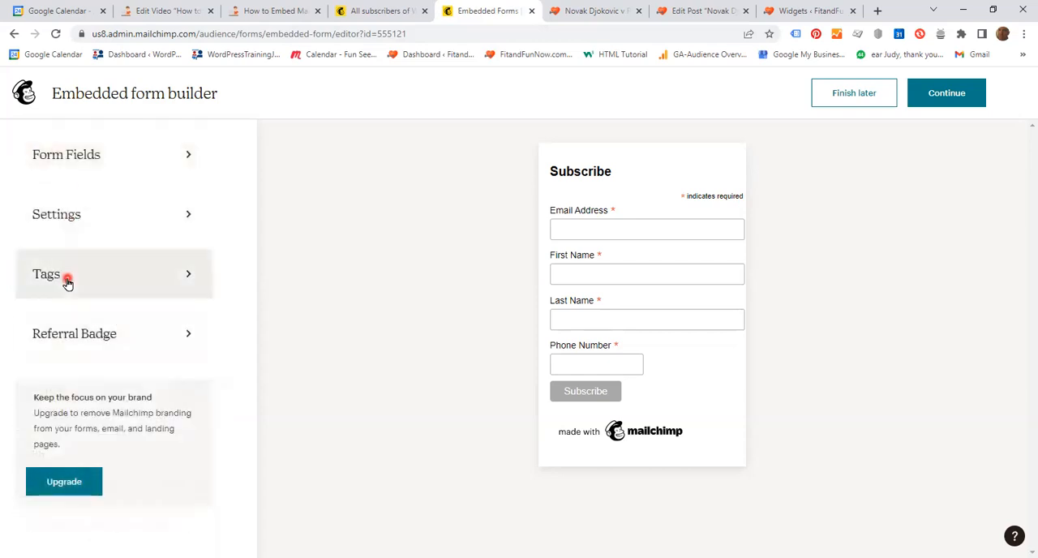
Try the Dark badge style for the form's Mailchimp referral badge and set it back to Light.
{"action": "left_click", "coordinate": [81, 335]}
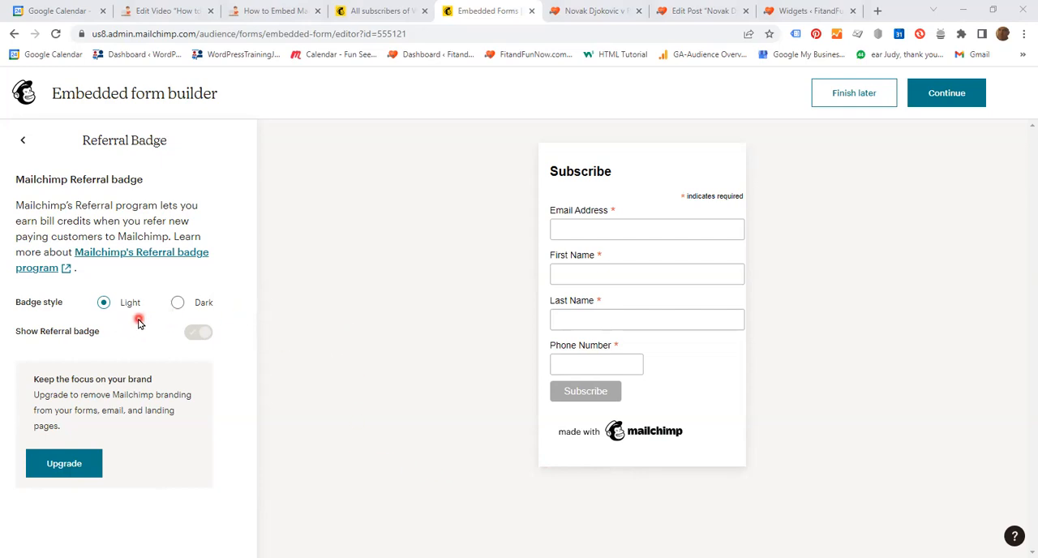
{"action": "left_click", "coordinate": [178, 302]}
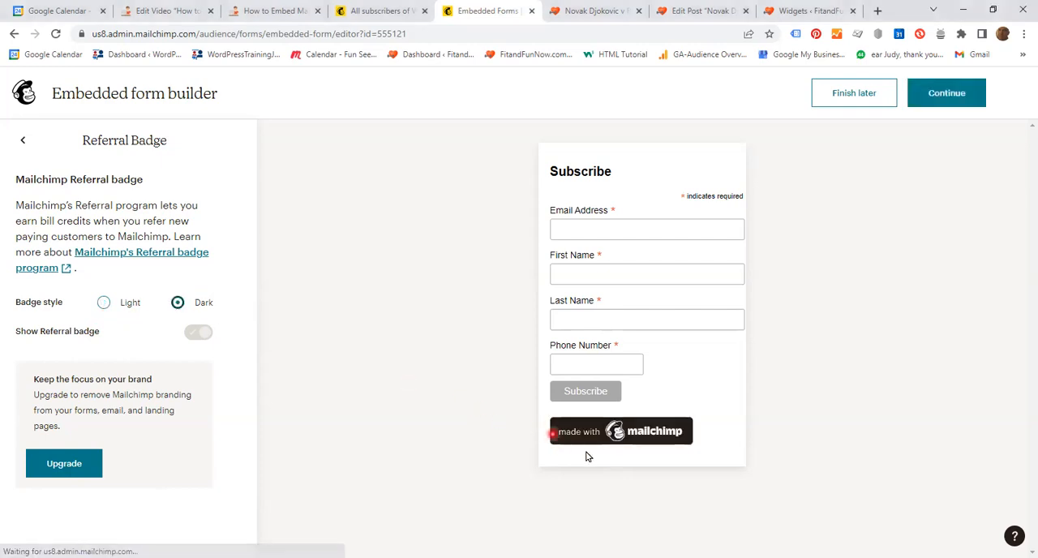
{"action": "left_click", "coordinate": [104, 303]}
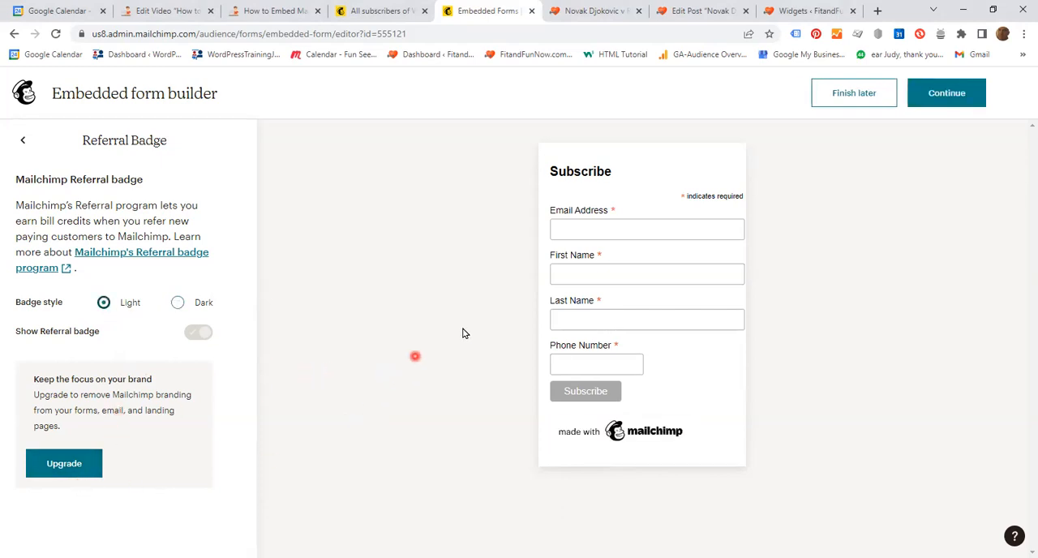
{"action": "left_click", "coordinate": [22, 144]}
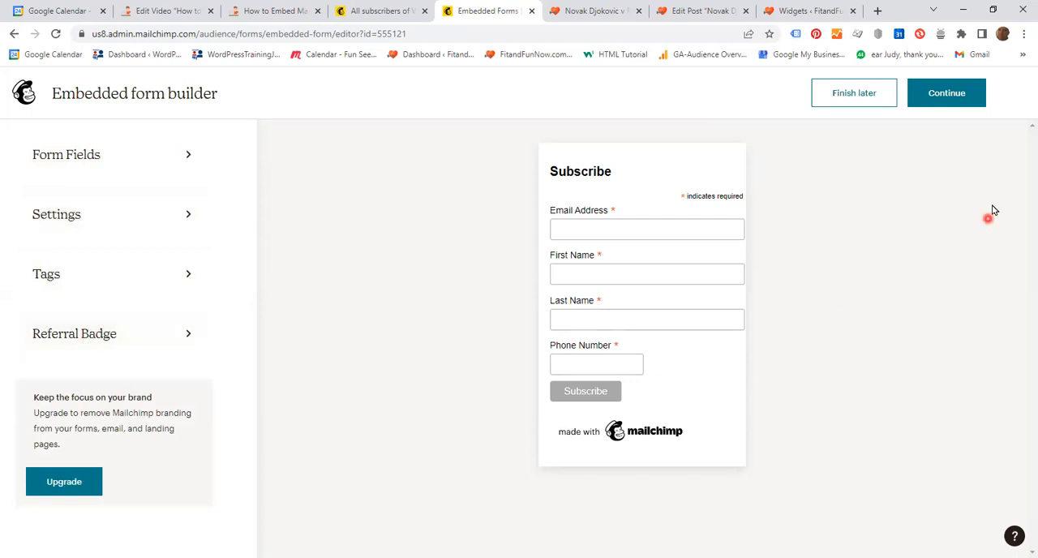
Finish editing the signup form and copy its embedded form code.
{"action": "left_click", "coordinate": [939, 95]}
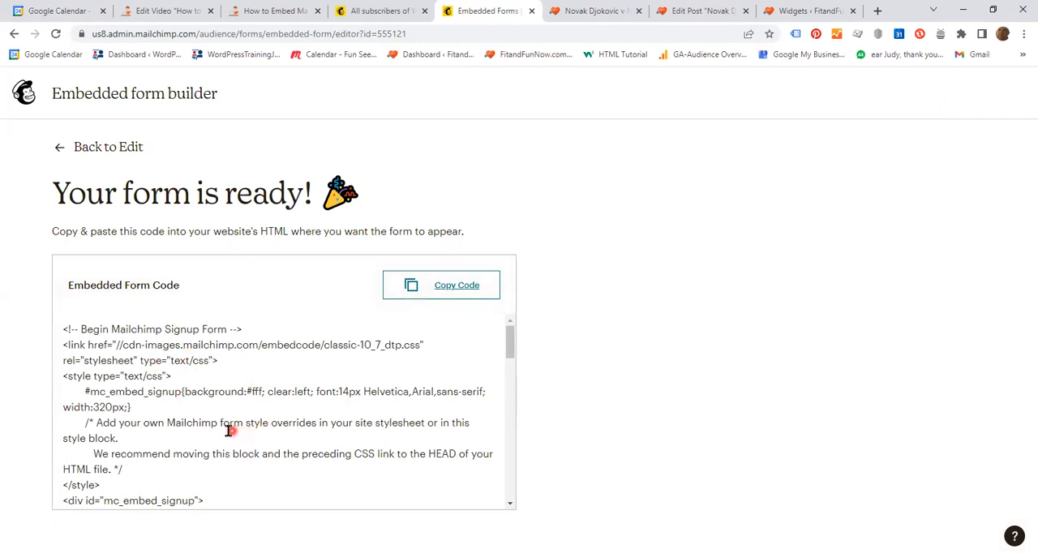
{"action": "left_click", "coordinate": [454, 287]}
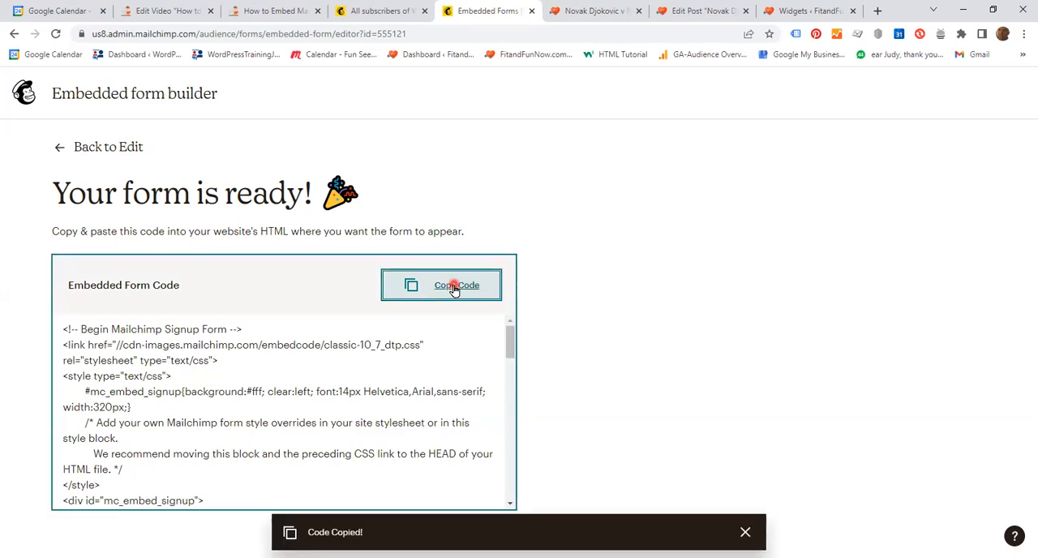
Switch to the WordPress editor for the Novak Djokovic v Rafael Nadal post and add a Custom HTML block after the Images source links.
{"action": "left_click", "coordinate": [691, 12]}
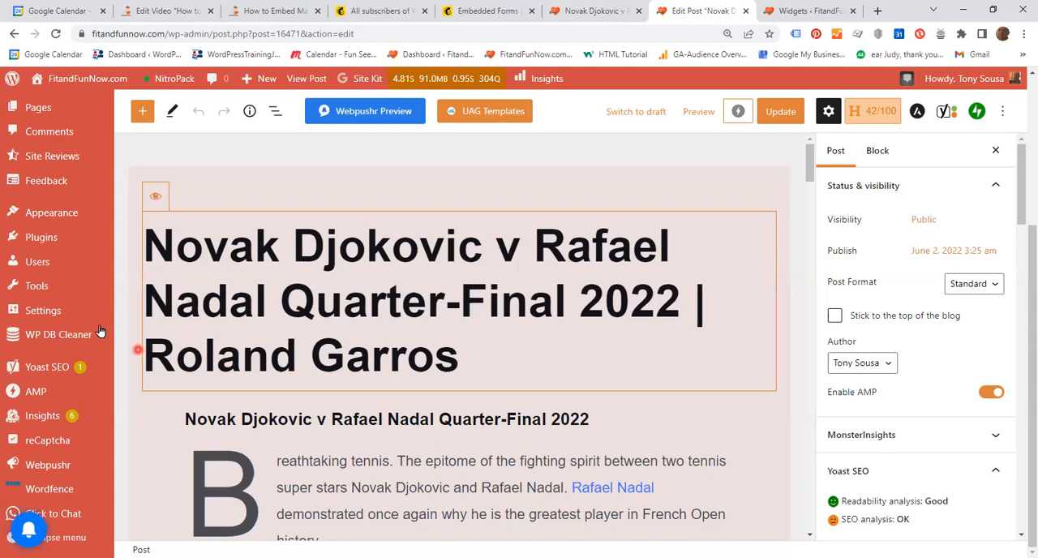
{"action": "scroll", "coordinate": [100, 331], "scroll_direction": "up", "scroll_amount": 3}
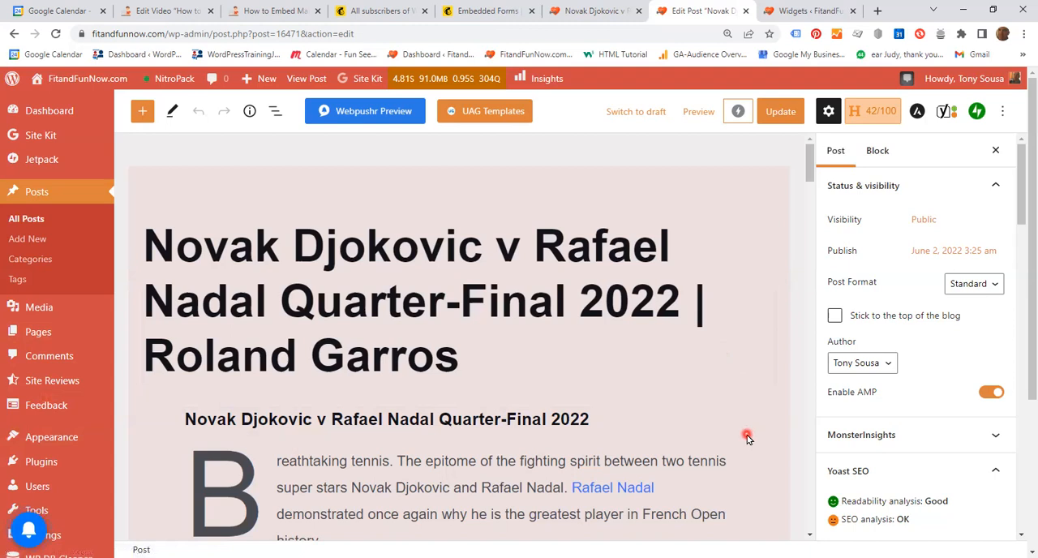
{"action": "scroll", "coordinate": [744, 437], "scroll_direction": "down", "scroll_amount": 8}
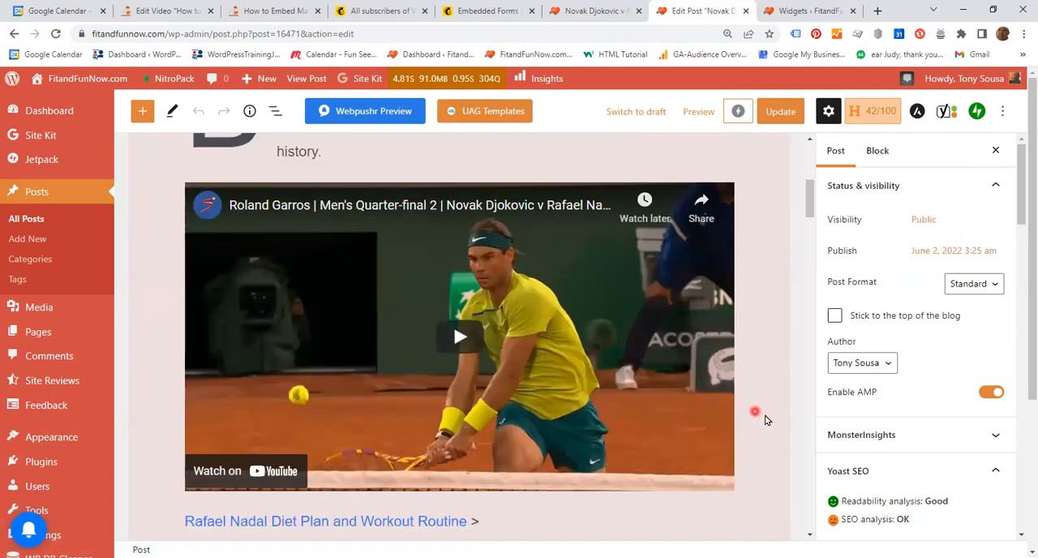
{"action": "scroll", "coordinate": [763, 421], "scroll_direction": "down", "scroll_amount": 7}
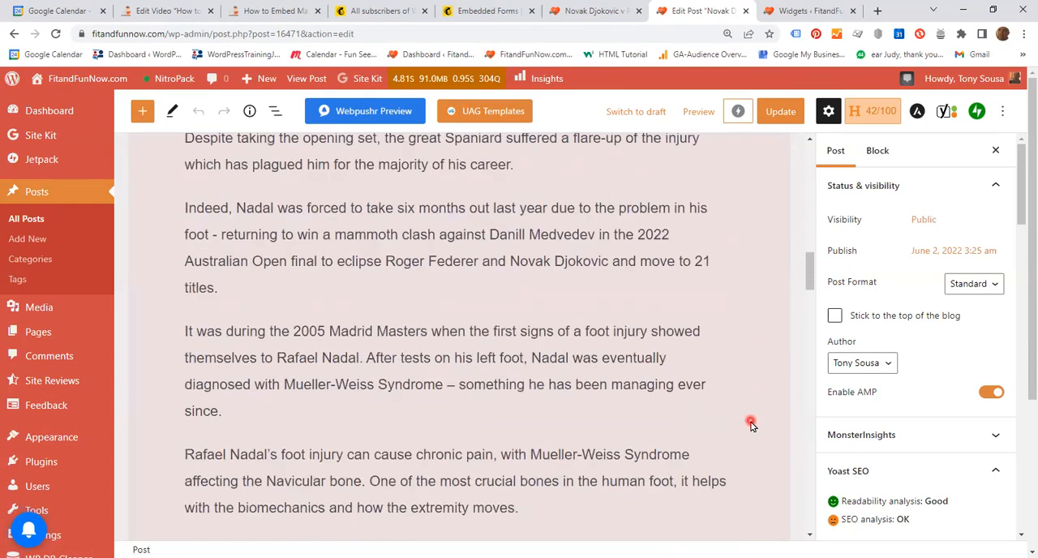
{"action": "scroll", "coordinate": [751, 422], "scroll_direction": "down", "scroll_amount": 10}
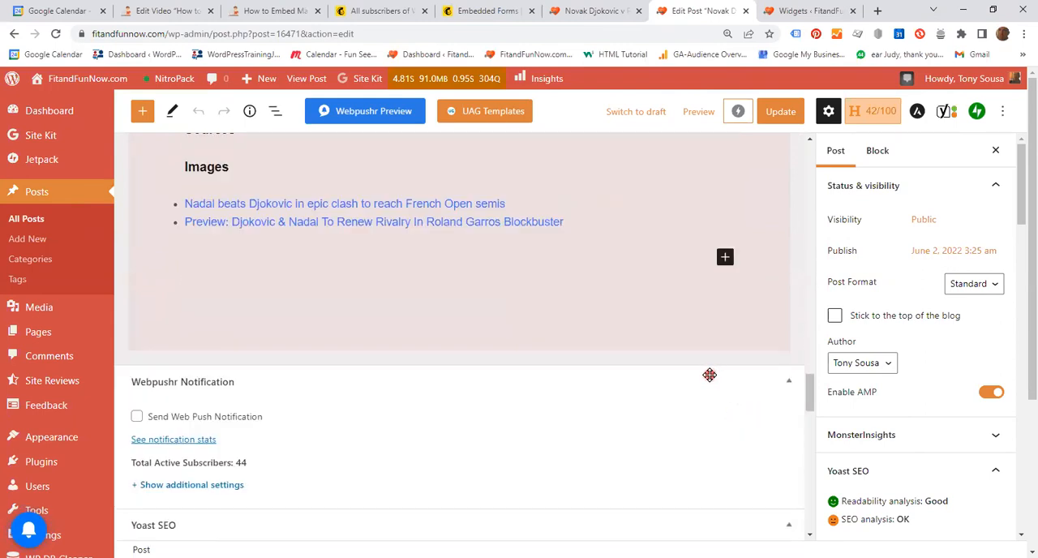
{"action": "scroll", "coordinate": [710, 376], "scroll_direction": "up", "scroll_amount": 3}
{"action": "scroll", "coordinate": [712, 417], "scroll_direction": "down", "scroll_amount": 1}
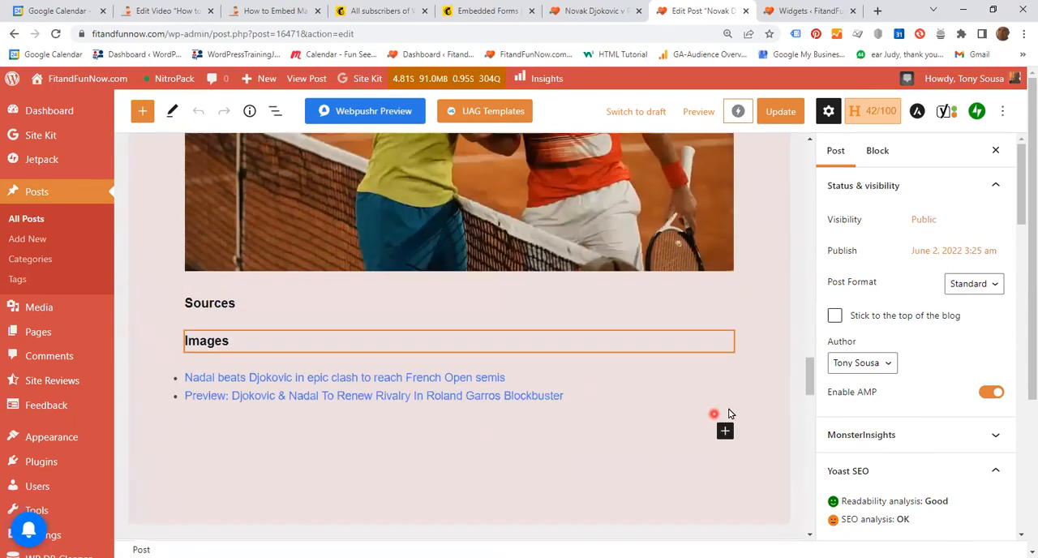
{"action": "scroll", "coordinate": [728, 414], "scroll_direction": "up", "scroll_amount": 6}
{"action": "scroll", "coordinate": [726, 417], "scroll_direction": "down", "scroll_amount": 3}
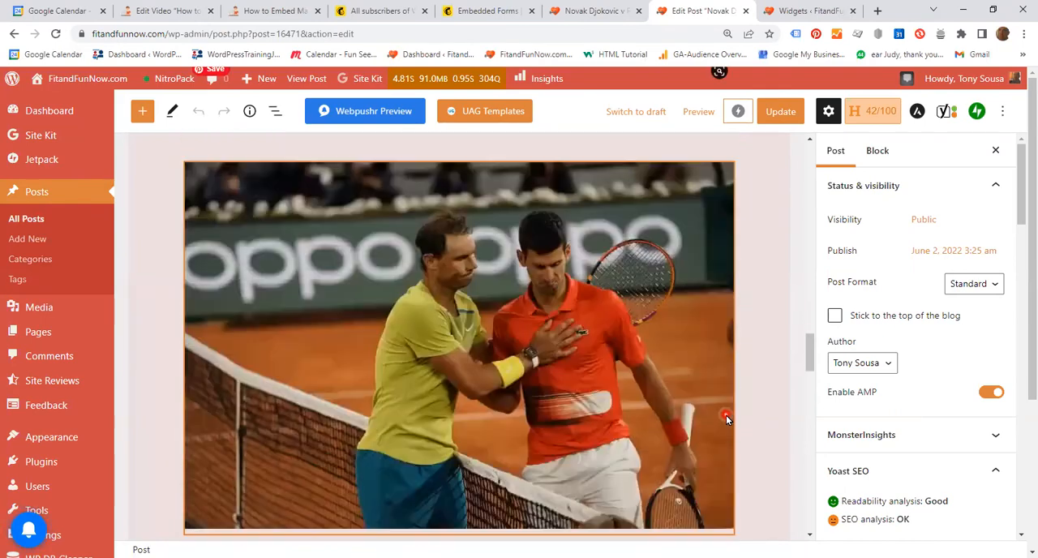
{"action": "scroll", "coordinate": [726, 417], "scroll_direction": "down", "scroll_amount": 5}
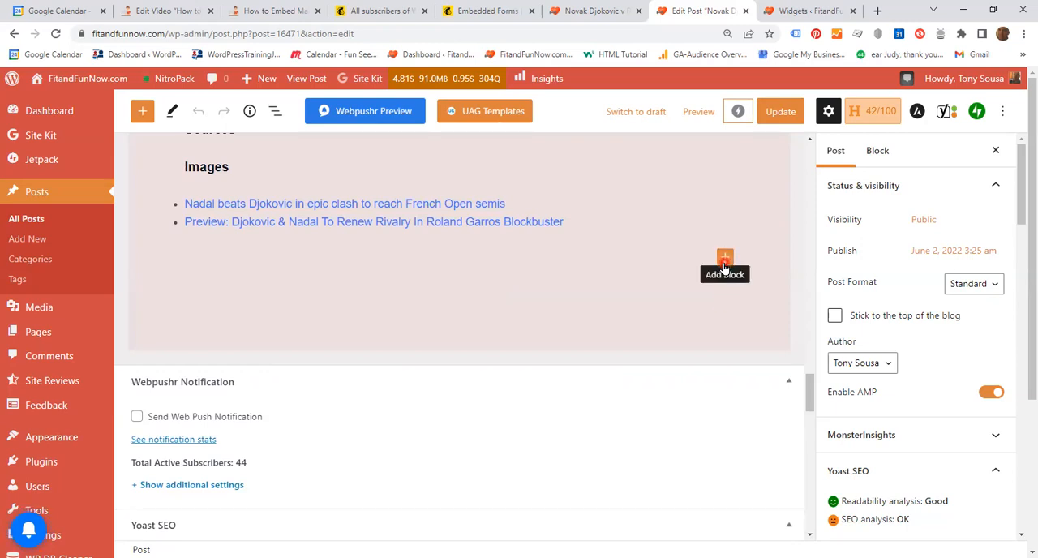
{"action": "left_click", "coordinate": [725, 259]}
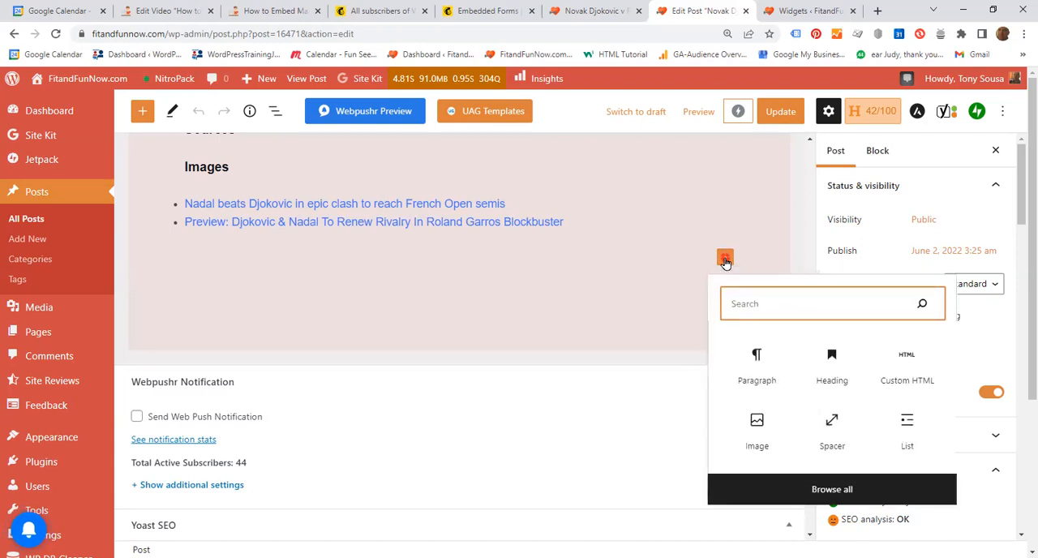
{"action": "left_click", "coordinate": [905, 365]}
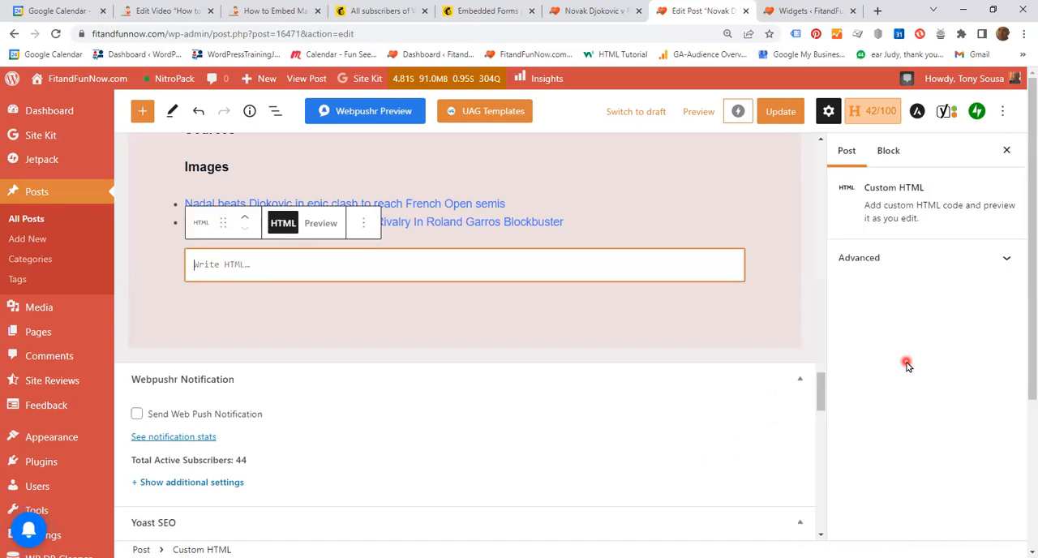
Paste the copied Mailchimp form code into the new Custom HTML block and deselect the block.
{"action": "left_click", "coordinate": [290, 265]}
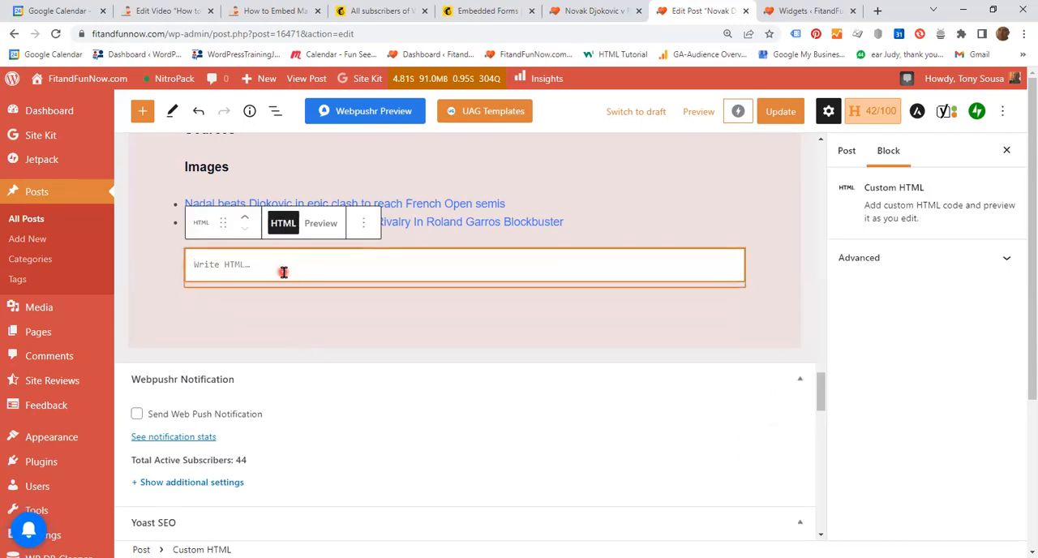
{"action": "right_click", "coordinate": [231, 267]}
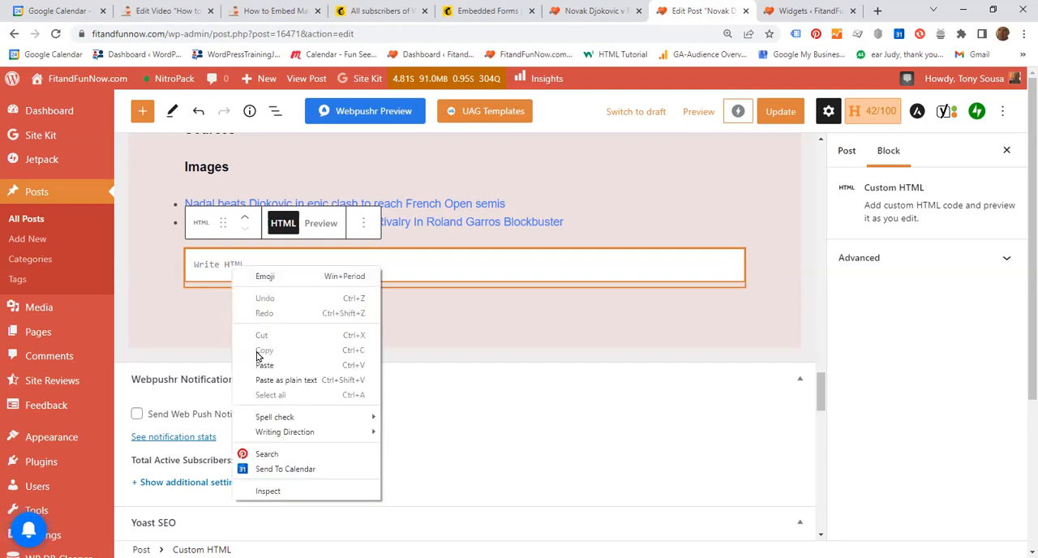
{"action": "left_click", "coordinate": [264, 365]}
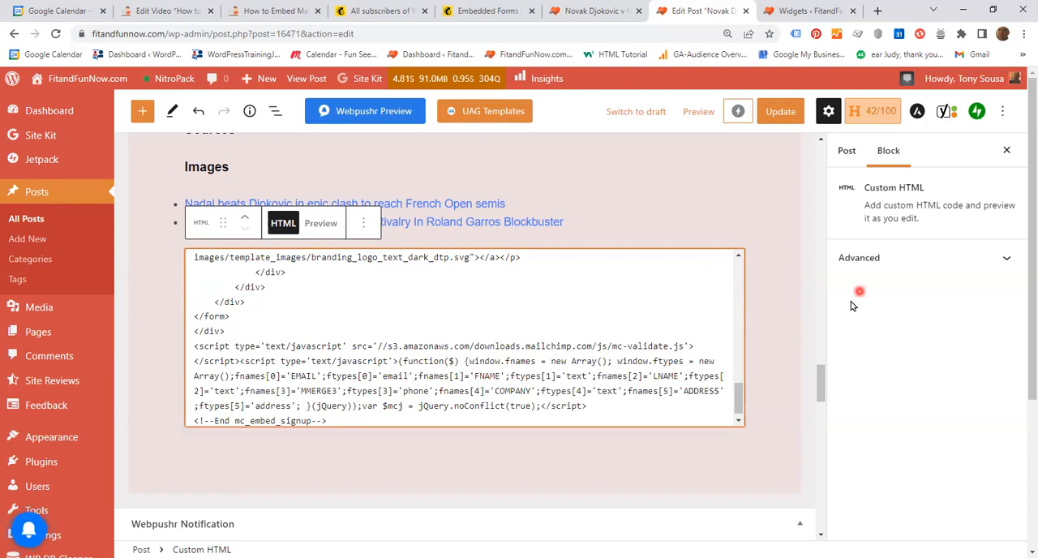
{"action": "scroll", "coordinate": [772, 322], "scroll_direction": "up", "scroll_amount": 1}
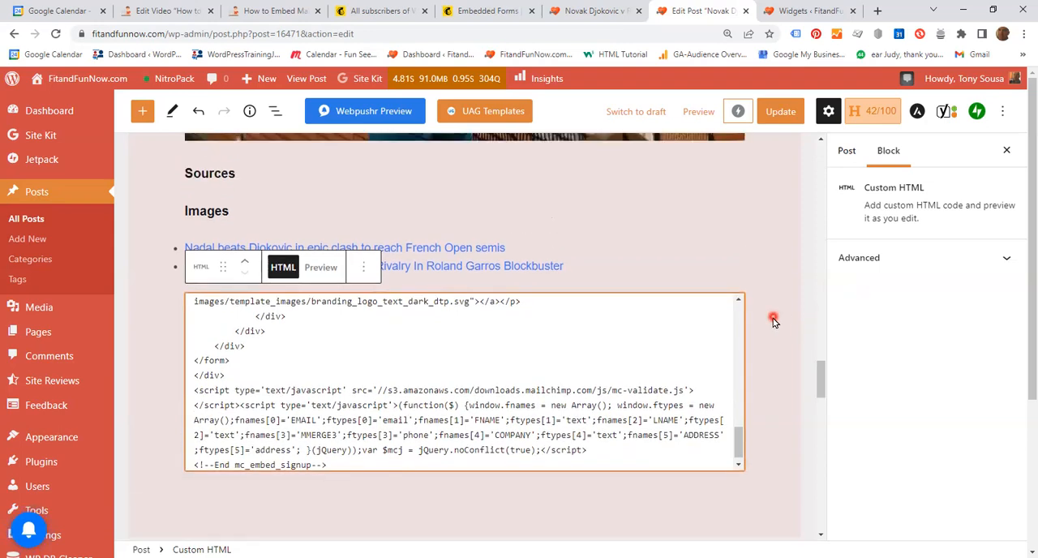
{"action": "left_click", "coordinate": [773, 322]}
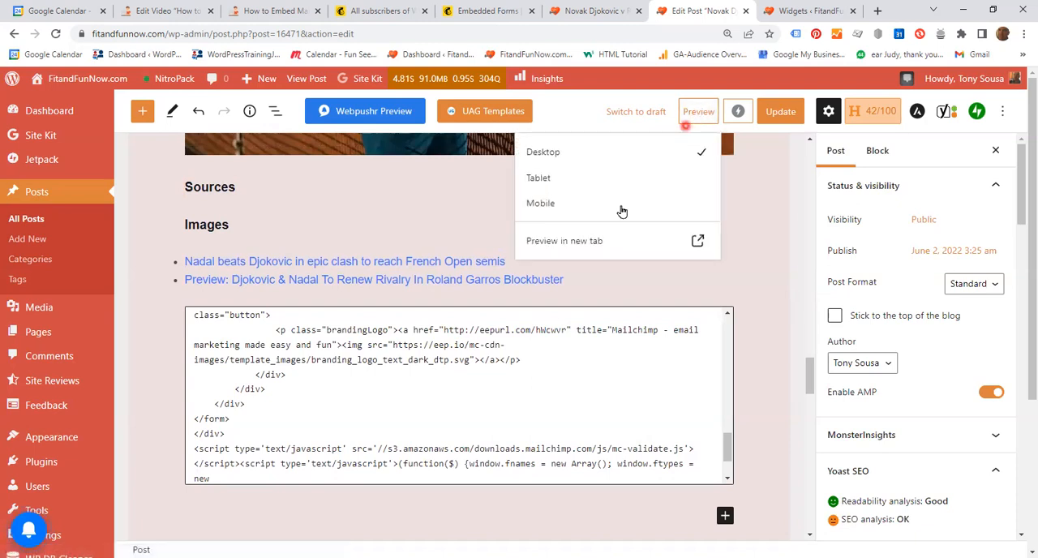
Preview the post in a new tab and examine the Subscribe forms at the end of the post and in the sidebar.
{"action": "left_click", "coordinate": [574, 246]}
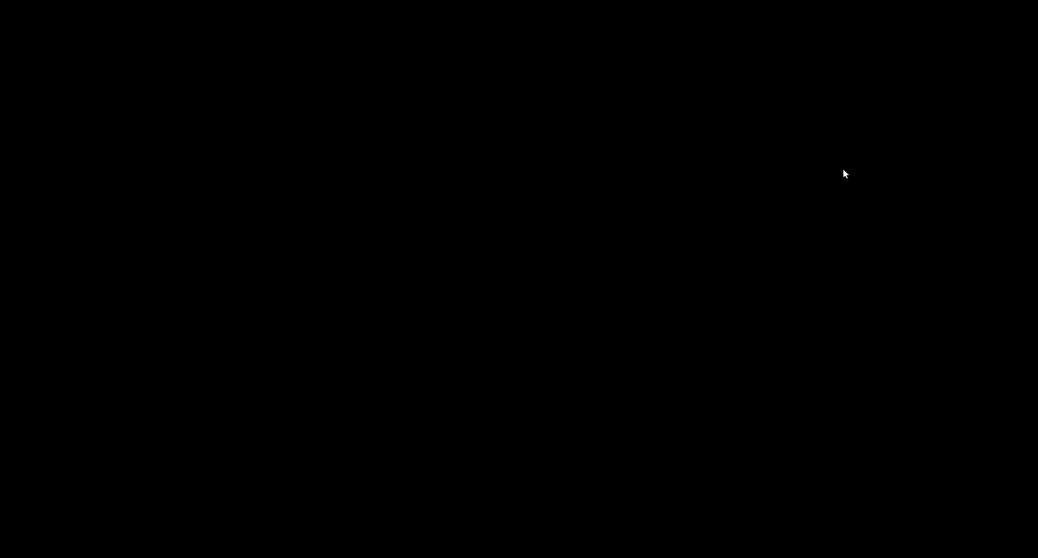
{"action": "scroll", "coordinate": [989, 415], "scroll_direction": "down", "scroll_amount": 10}
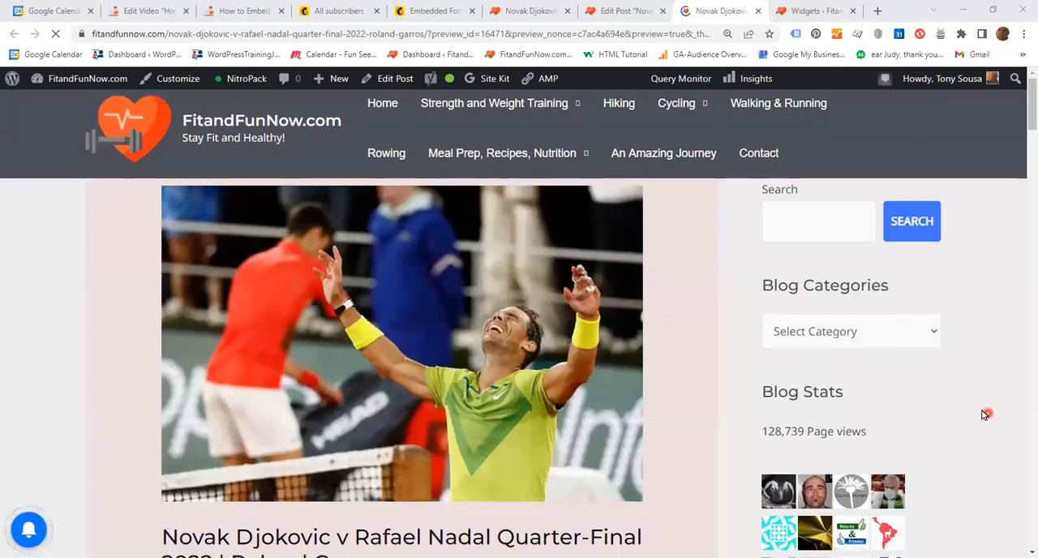
{"action": "scroll", "coordinate": [535, 430], "scroll_direction": "down", "scroll_amount": 15}
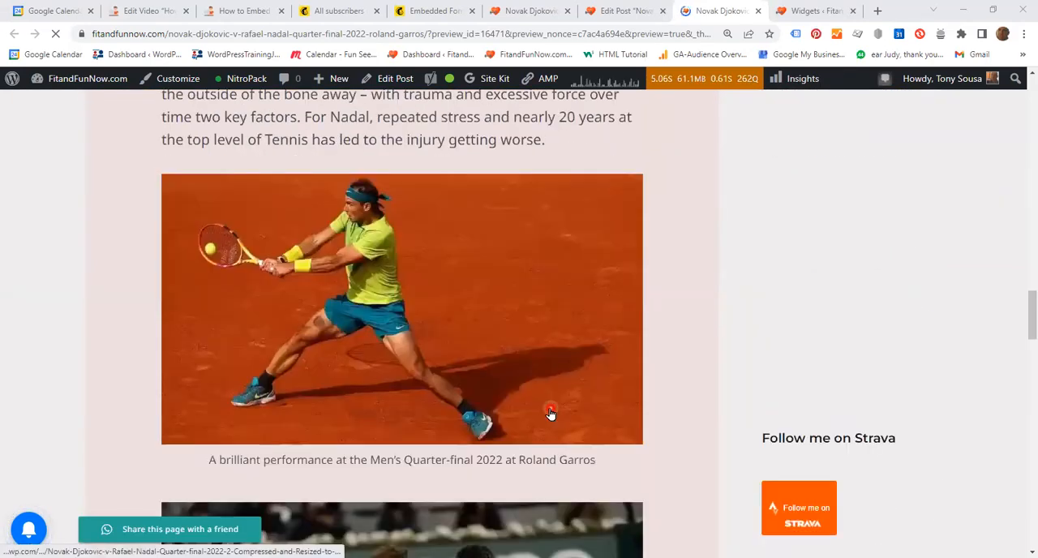
{"action": "scroll", "coordinate": [549, 414], "scroll_direction": "down", "scroll_amount": 10}
{"action": "scroll", "coordinate": [549, 415], "scroll_direction": "down", "scroll_amount": 3}
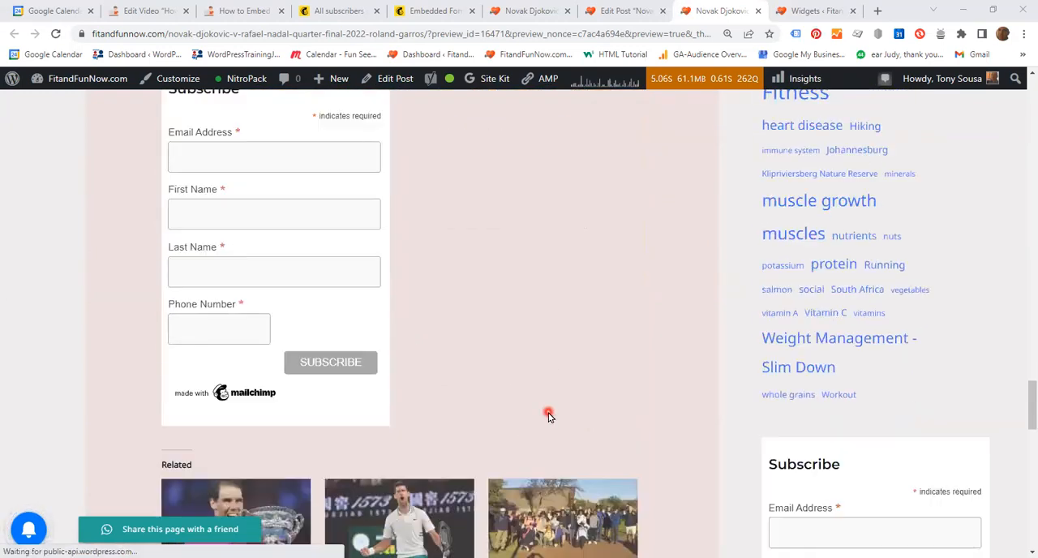
{"action": "scroll", "coordinate": [549, 414], "scroll_direction": "up", "scroll_amount": 3}
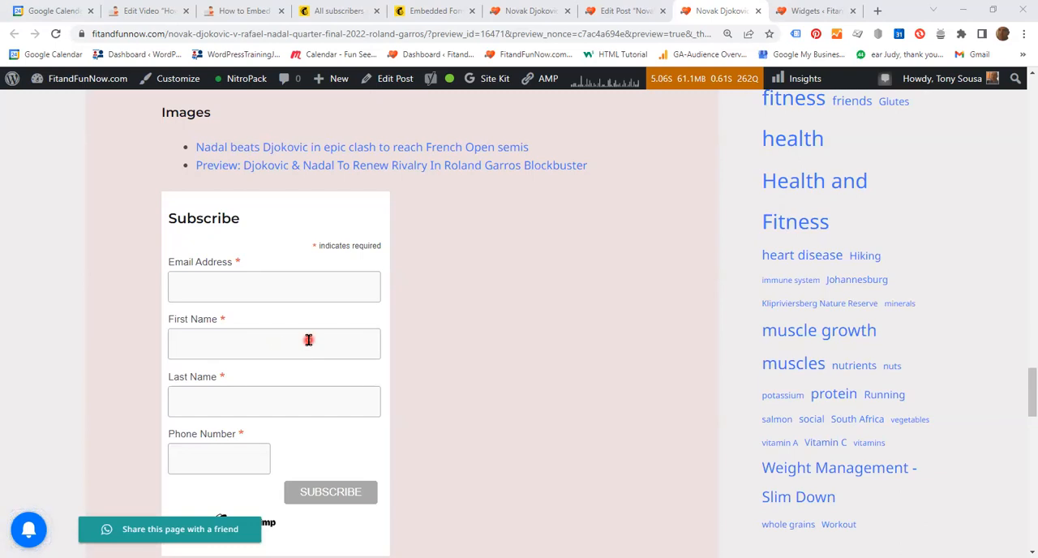
{"action": "scroll", "coordinate": [308, 340], "scroll_direction": "down", "scroll_amount": 1}
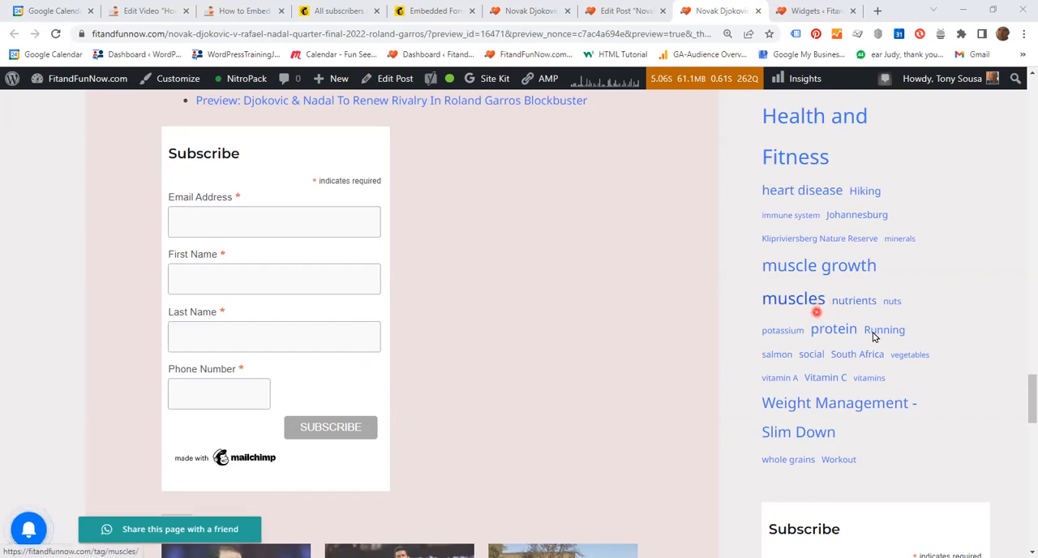
{"action": "scroll", "coordinate": [874, 336], "scroll_direction": "down", "scroll_amount": 2}
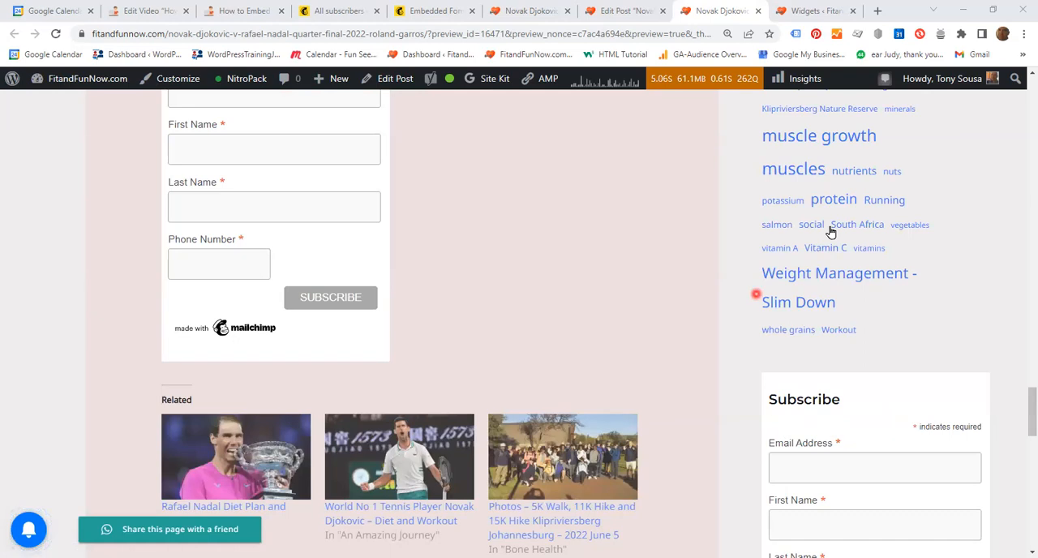
In the Widgets editor, add a Custom HTML block below the Tag Cloud in Astra Sidebar for Entire Website and paste the Mailchimp form code into it.
{"action": "left_click", "coordinate": [817, 14]}
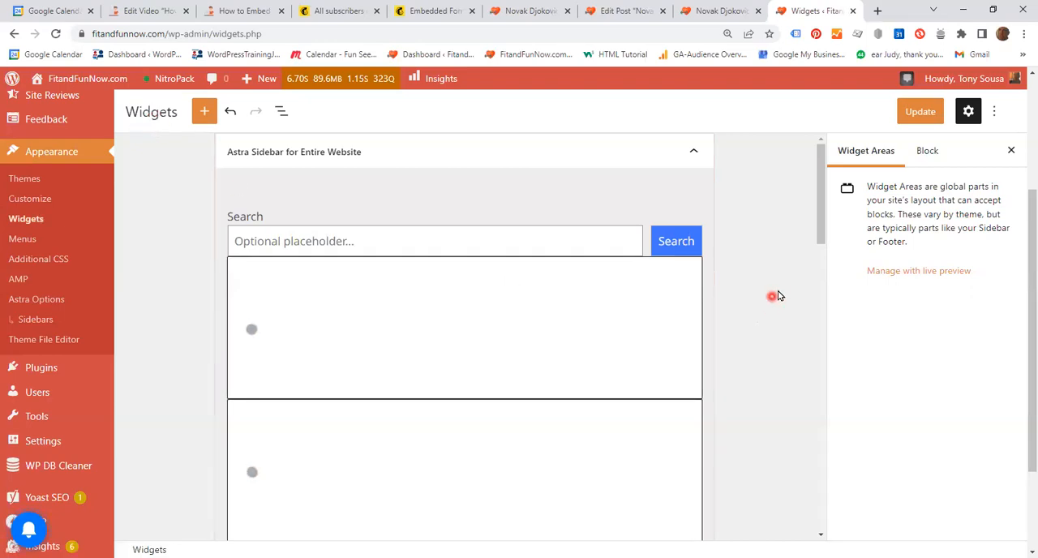
{"action": "scroll", "coordinate": [775, 296], "scroll_direction": "down", "scroll_amount": 5}
{"action": "scroll", "coordinate": [789, 342], "scroll_direction": "down", "scroll_amount": 1}
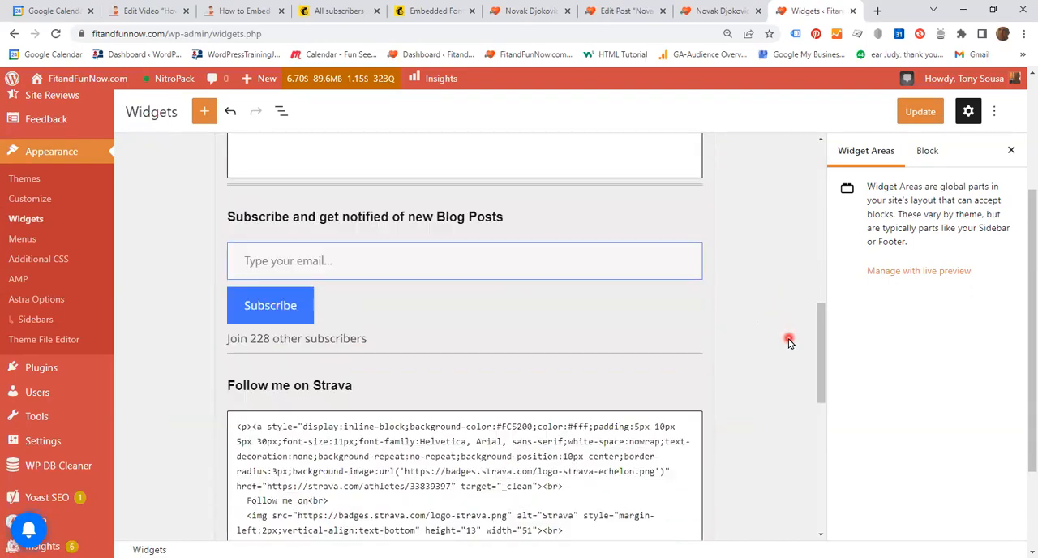
{"action": "scroll", "coordinate": [789, 341], "scroll_direction": "down", "scroll_amount": 4}
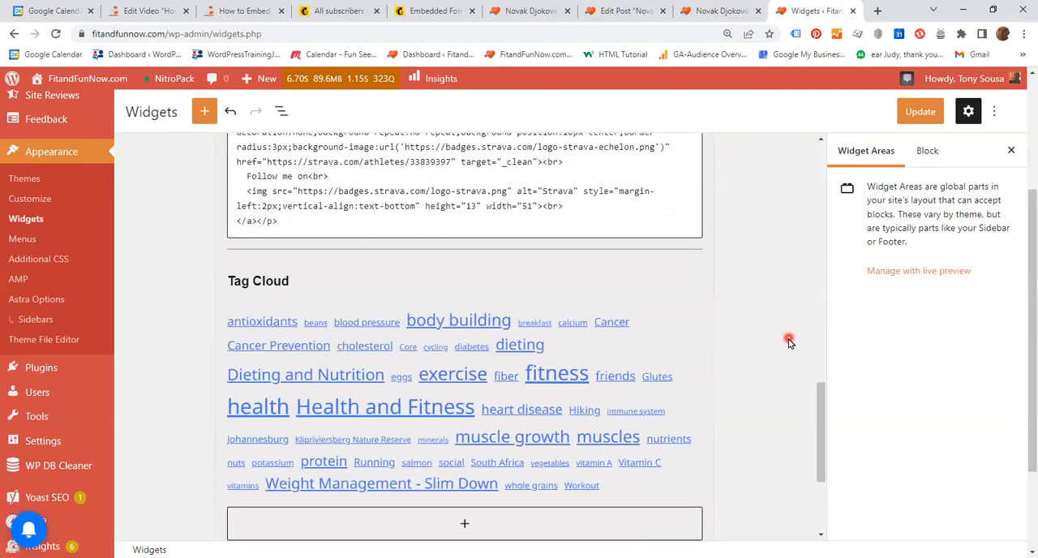
{"action": "scroll", "coordinate": [789, 341], "scroll_direction": "down", "scroll_amount": 3}
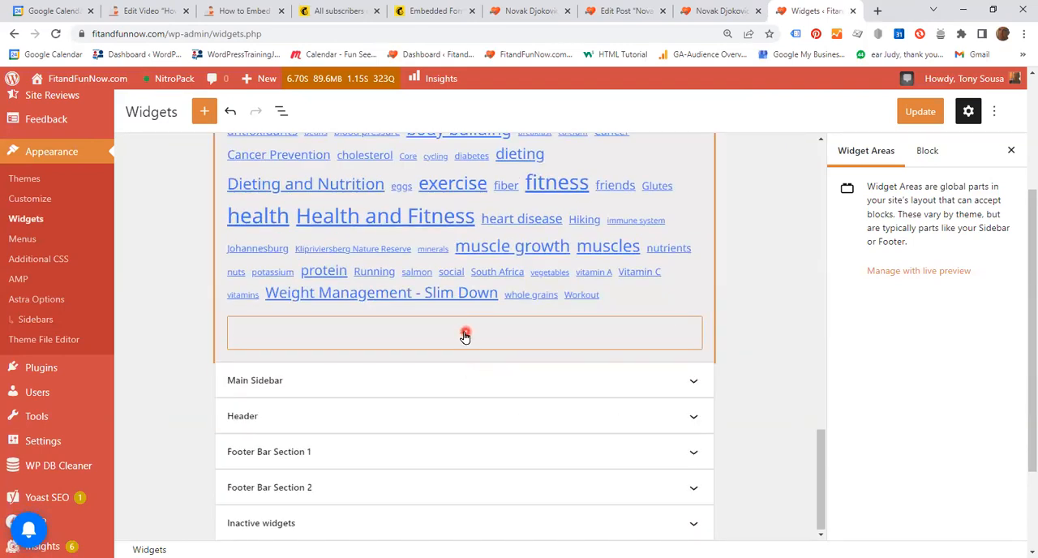
{"action": "left_click", "coordinate": [464, 334]}
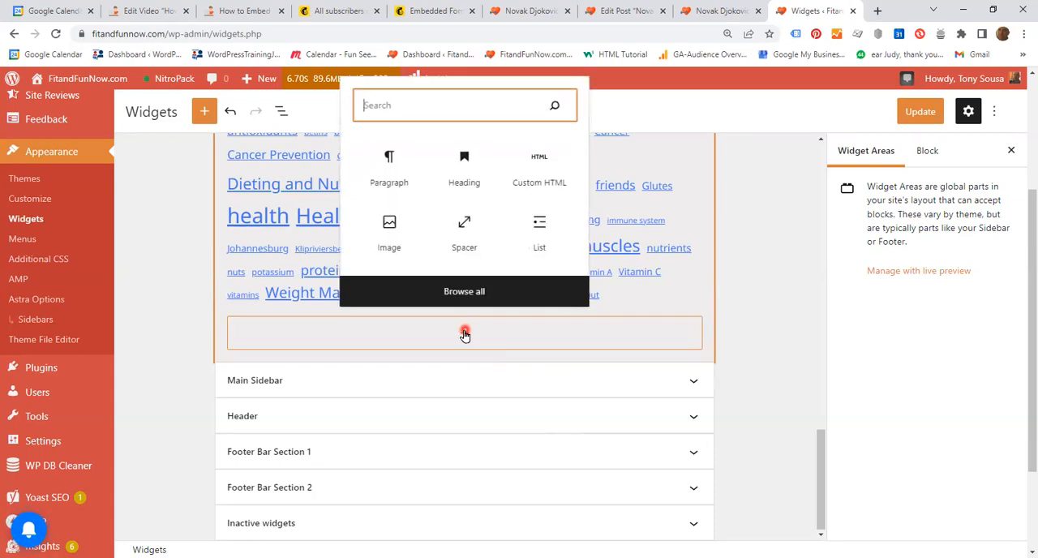
{"action": "left_click", "coordinate": [541, 166]}
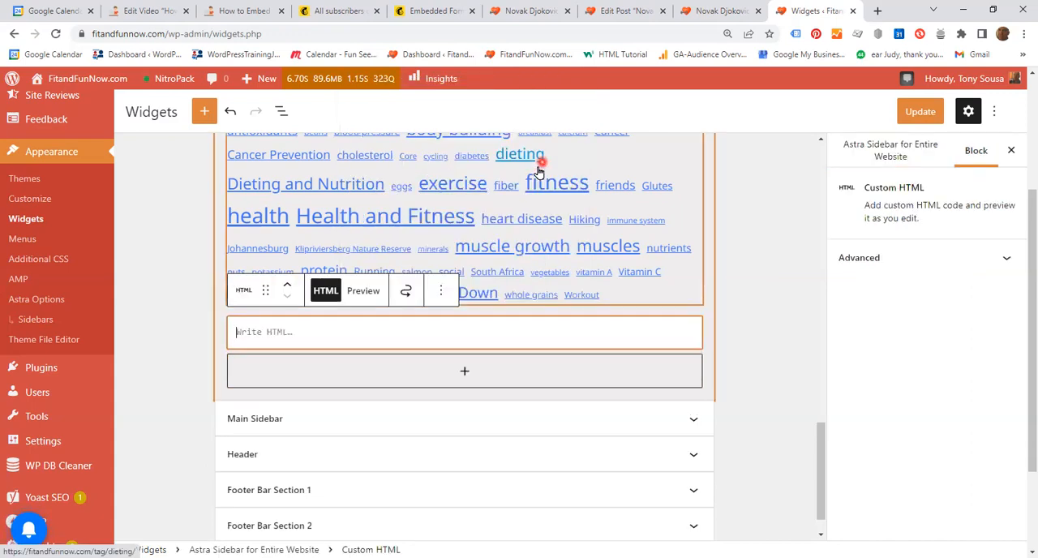
{"action": "right_click", "coordinate": [261, 332]}
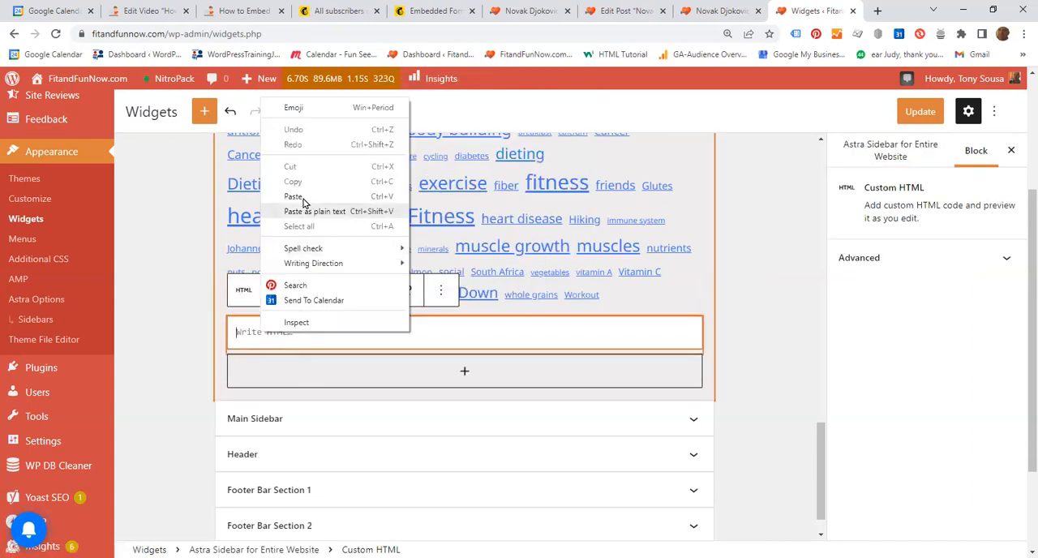
{"action": "left_click", "coordinate": [293, 196]}
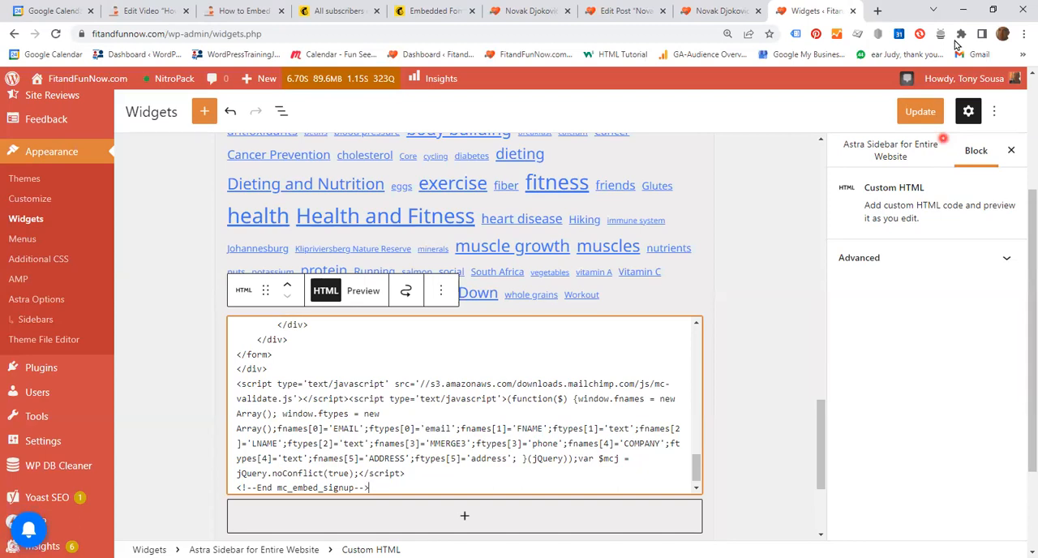
Return to the Novak Djokovic v Rafael Nadal post preview and examine the Subscribe forms at the end of the post and in the sidebar.
{"action": "left_click", "coordinate": [721, 12]}
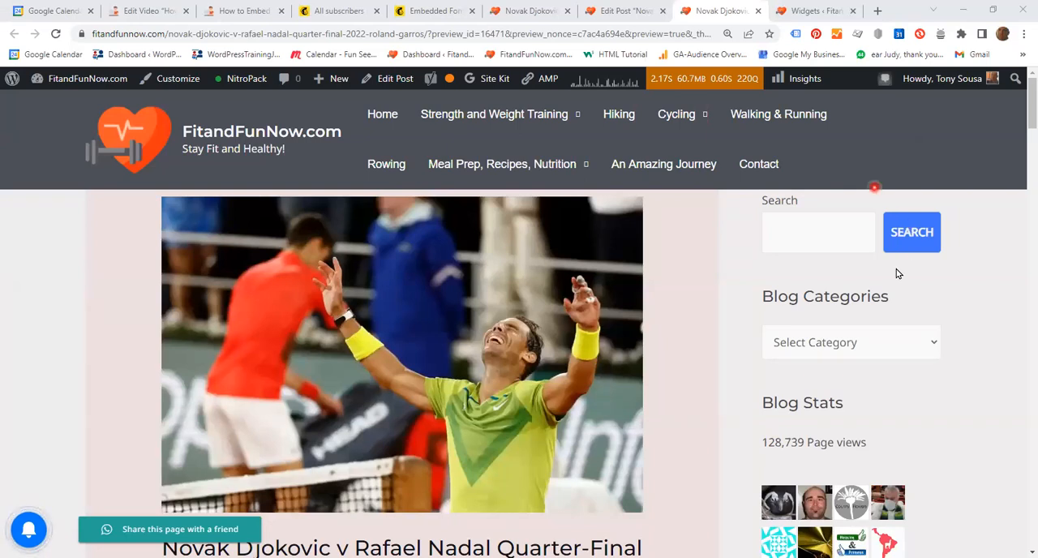
{"action": "scroll", "coordinate": [964, 297], "scroll_direction": "down", "scroll_amount": 5}
{"action": "scroll", "coordinate": [988, 325], "scroll_direction": "down", "scroll_amount": 12}
{"action": "scroll", "coordinate": [980, 356], "scroll_direction": "down", "scroll_amount": 15}
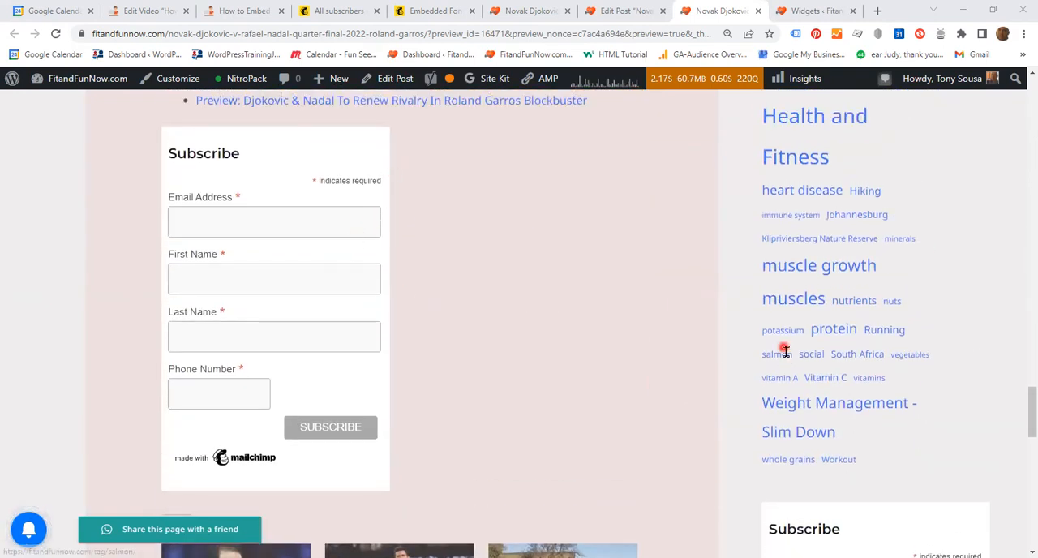
{"action": "scroll", "coordinate": [820, 335], "scroll_direction": "down", "scroll_amount": 4}
{"action": "scroll", "coordinate": [524, 385], "scroll_direction": "up", "scroll_amount": 4}
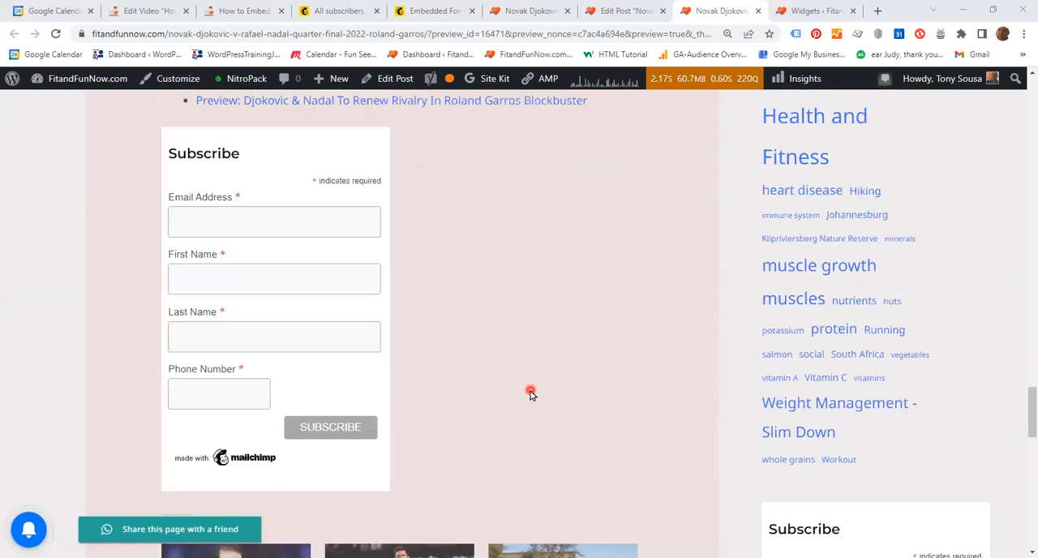
{"action": "scroll", "coordinate": [528, 393], "scroll_direction": "up", "scroll_amount": 2}
{"action": "scroll", "coordinate": [528, 393], "scroll_direction": "down", "scroll_amount": 5}
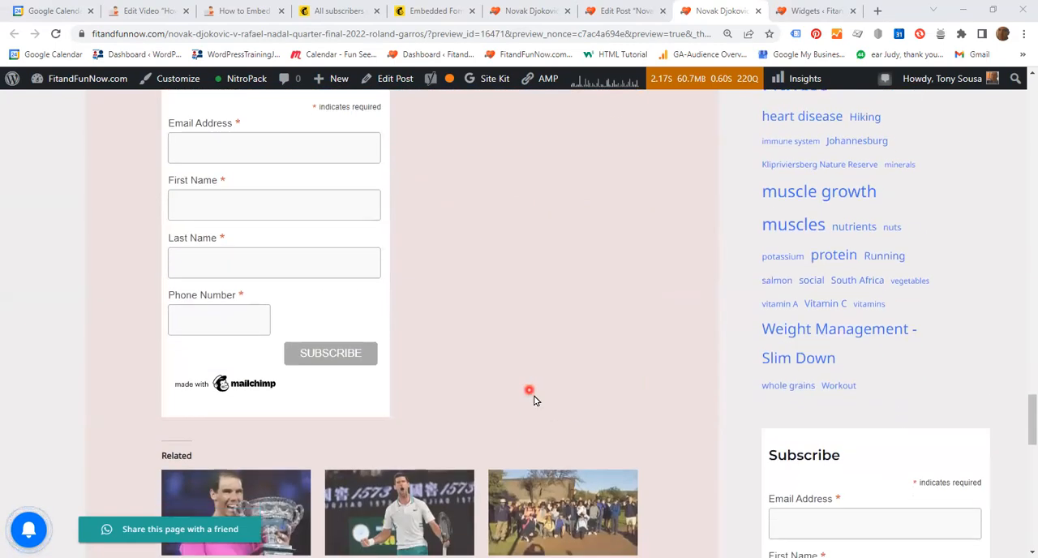
{"action": "scroll", "coordinate": [533, 399], "scroll_direction": "down", "scroll_amount": 1}
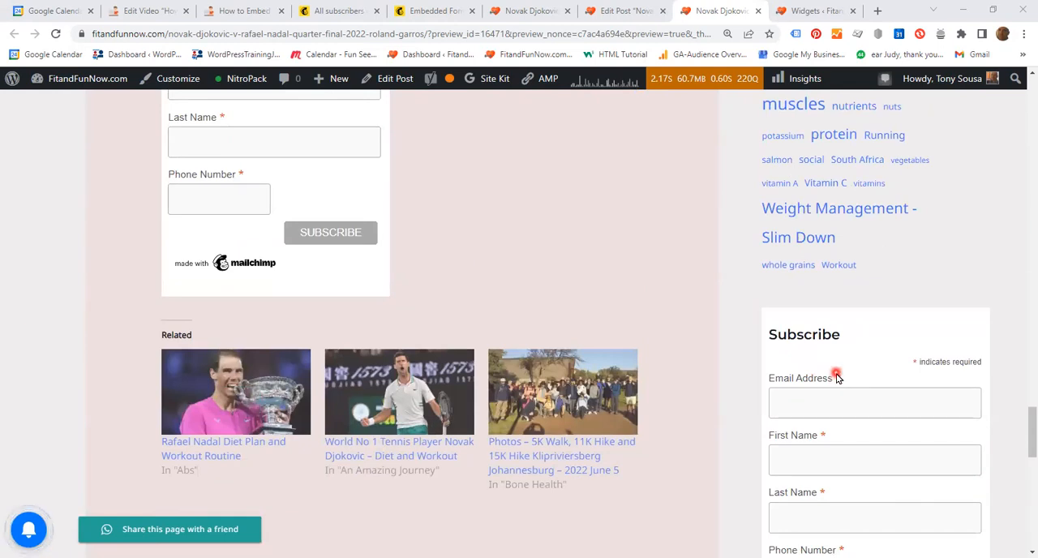
{"action": "scroll", "coordinate": [871, 366], "scroll_direction": "down", "scroll_amount": 1}
{"action": "scroll", "coordinate": [871, 365], "scroll_direction": "up", "scroll_amount": 3}
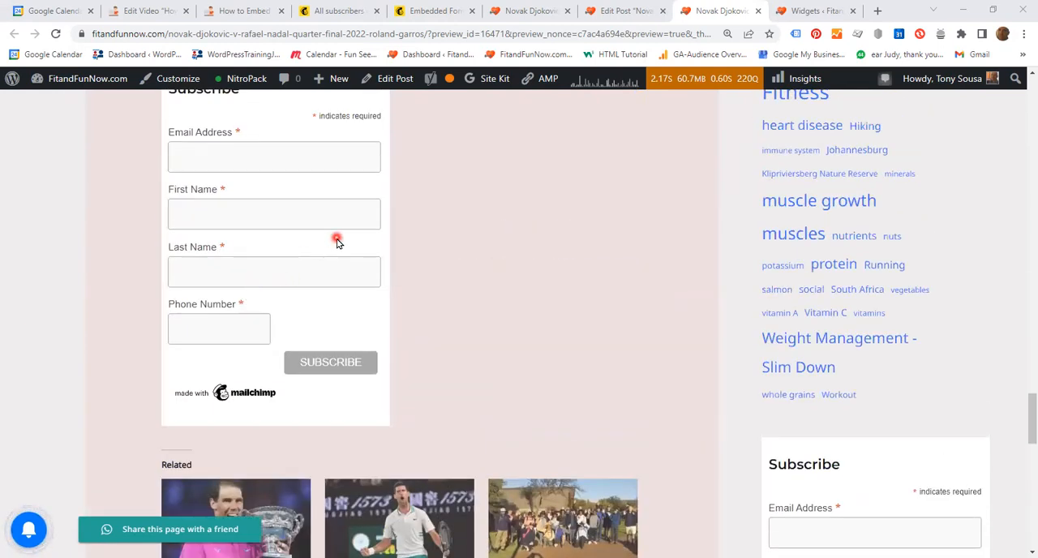
{"action": "scroll", "coordinate": [938, 338], "scroll_direction": "down", "scroll_amount": 3}
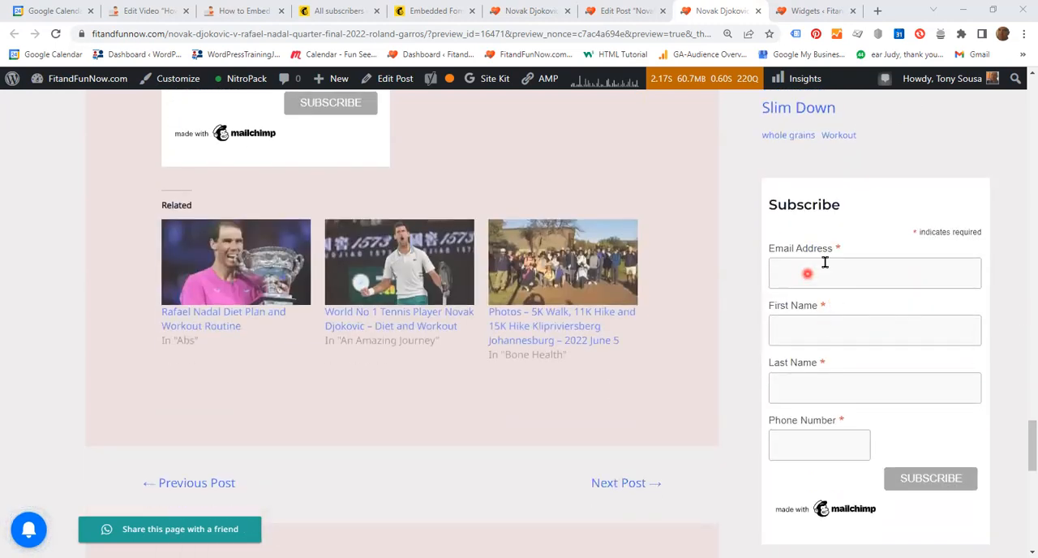
Fill in the sidebar Subscribe form with the subscriber's email, first name, last name and phone number, and submit it.
{"action": "left_click", "coordinate": [808, 273]}
{"action": "left_click", "coordinate": [870, 314]}
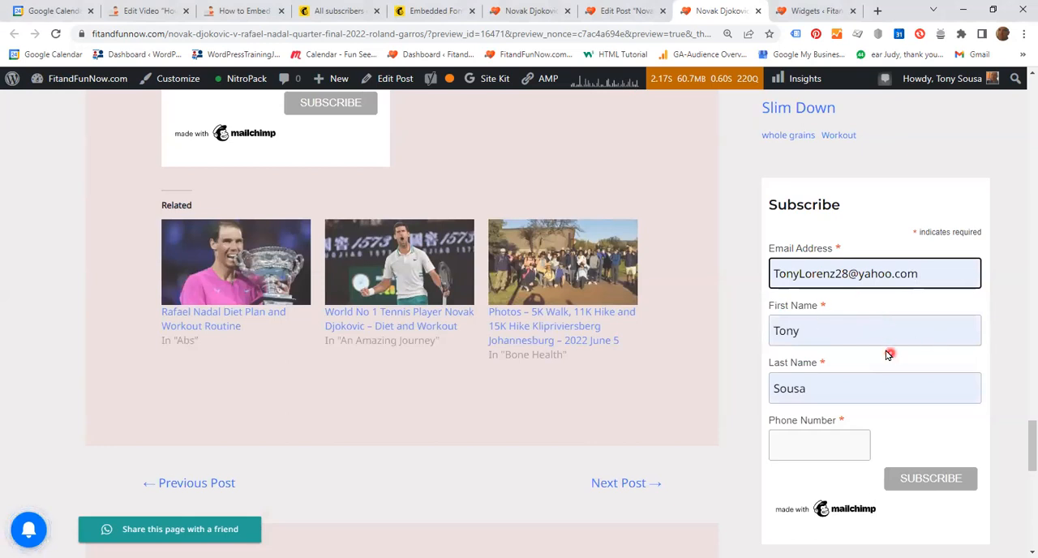
{"action": "scroll", "coordinate": [884, 354], "scroll_direction": "down", "scroll_amount": 2}
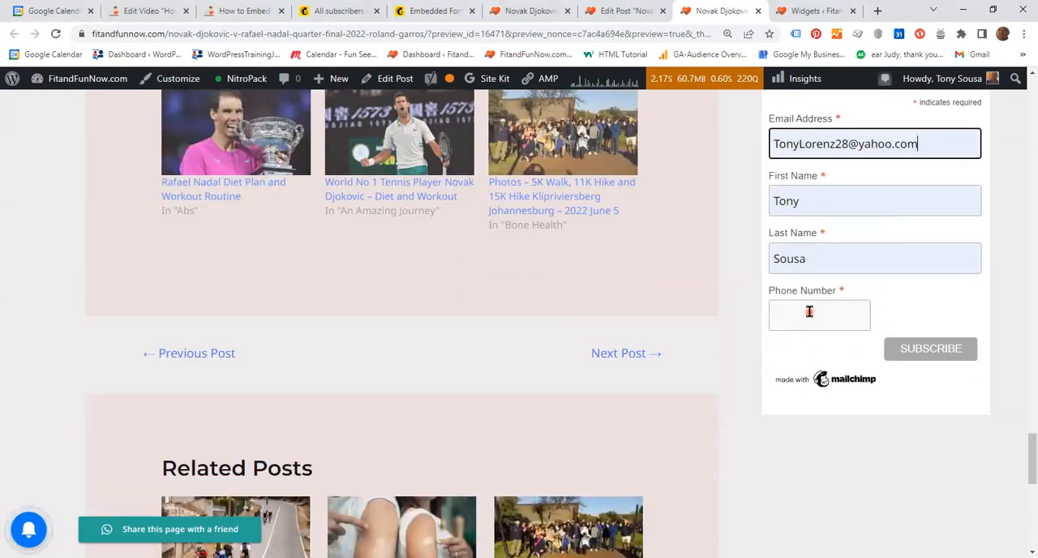
{"action": "left_click", "coordinate": [809, 311]}
{"action": "left_click", "coordinate": [829, 349]}
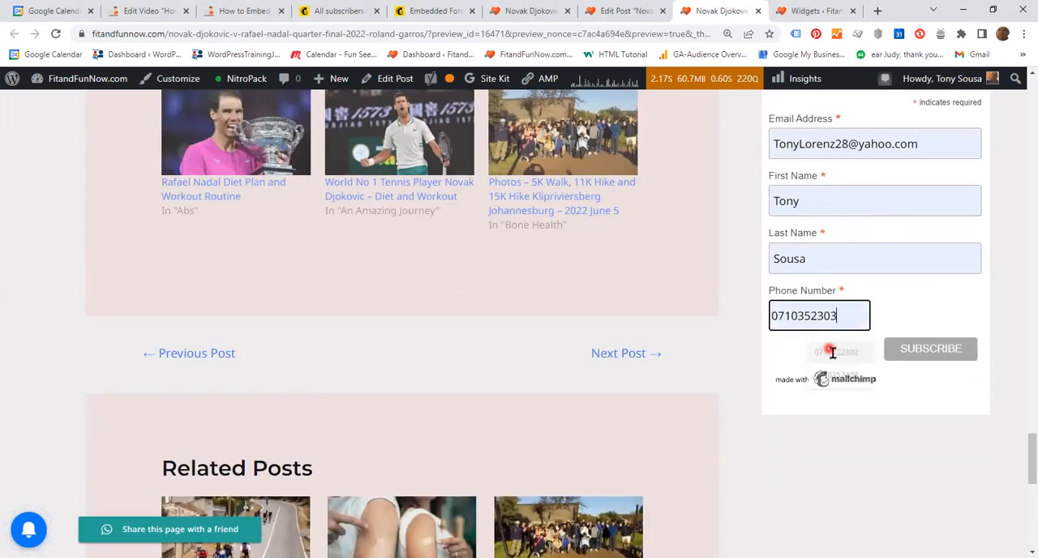
{"action": "left_click", "coordinate": [932, 352]}
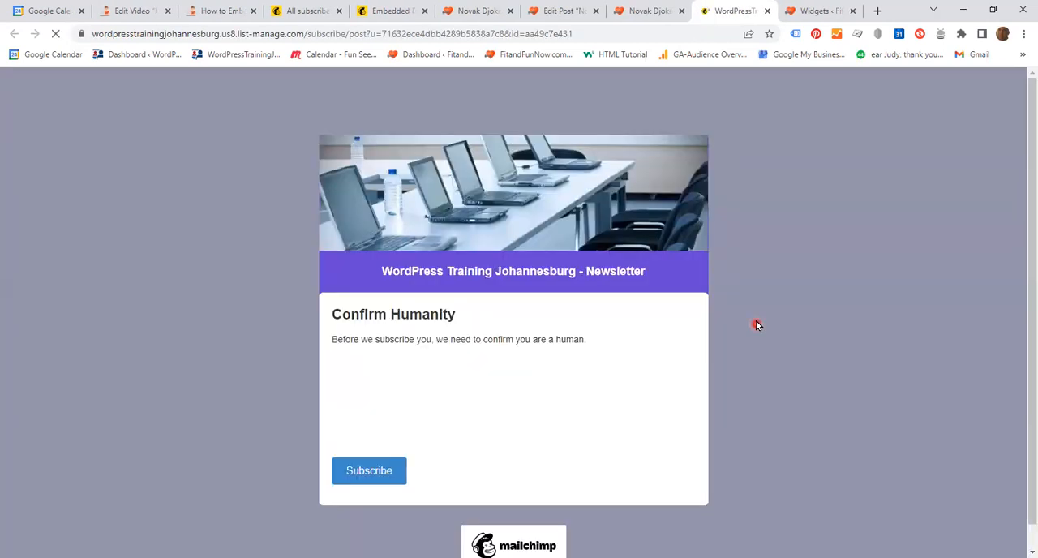
Complete the "I'm not a robot" check on the Confirm Humanity page and finish subscribing to the newsletter.
{"action": "scroll", "coordinate": [621, 301], "scroll_direction": "down", "scroll_amount": 1}
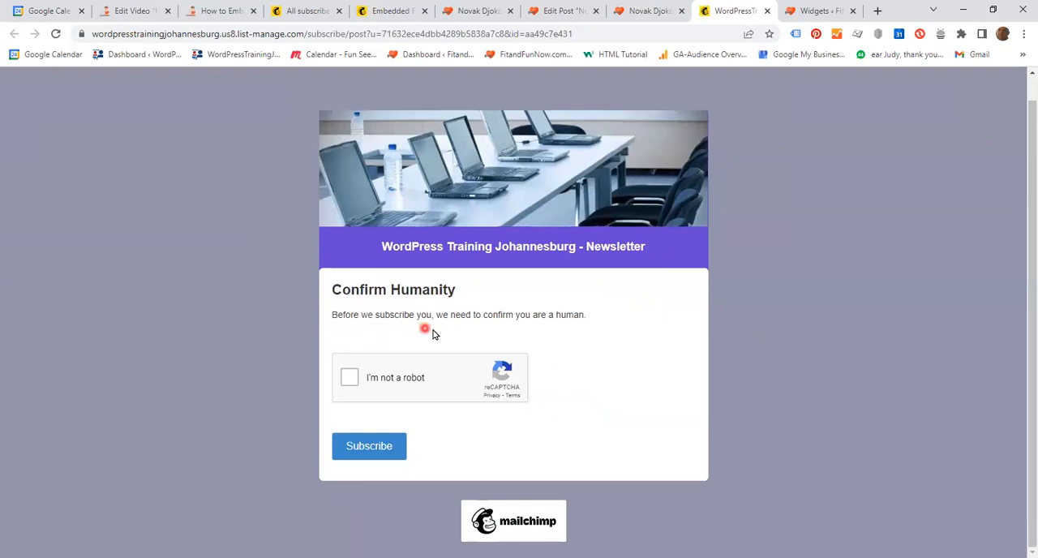
{"action": "left_click", "coordinate": [349, 384]}
{"action": "left_click", "coordinate": [361, 452]}
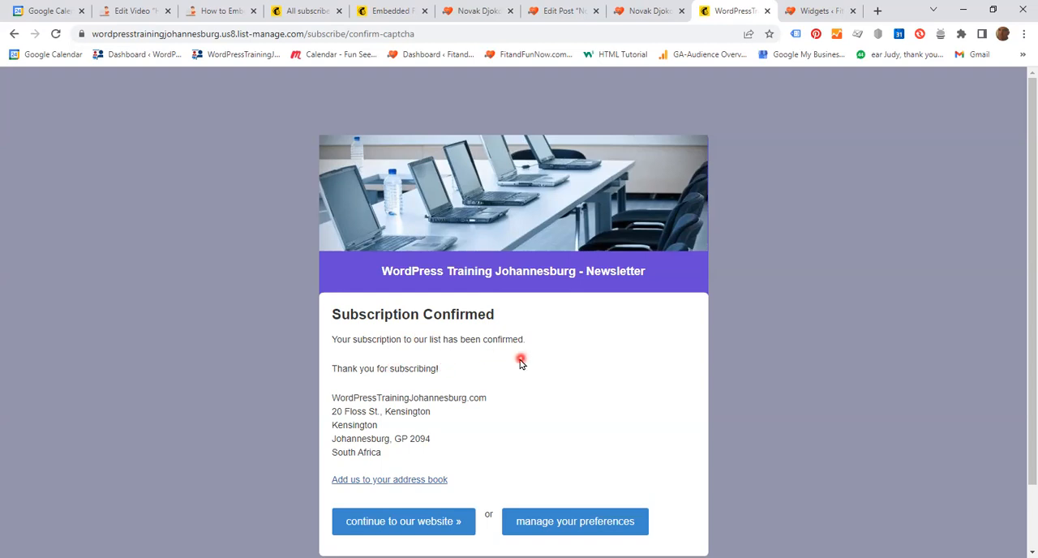
Switch to Mailchimp's All contacts page, reload it and check the audience list for the new subscriber.
{"action": "left_click", "coordinate": [307, 13]}
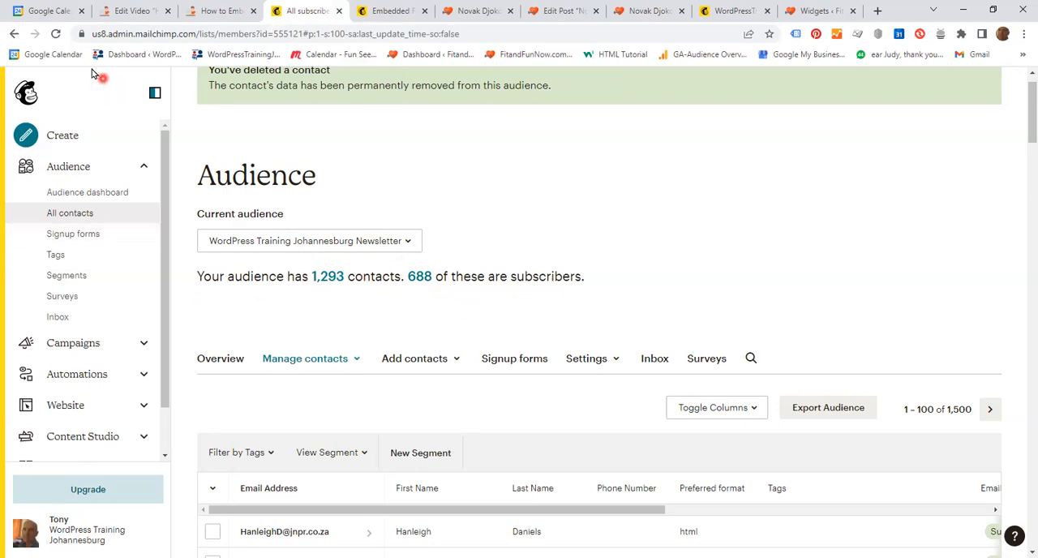
{"action": "left_click", "coordinate": [58, 34]}
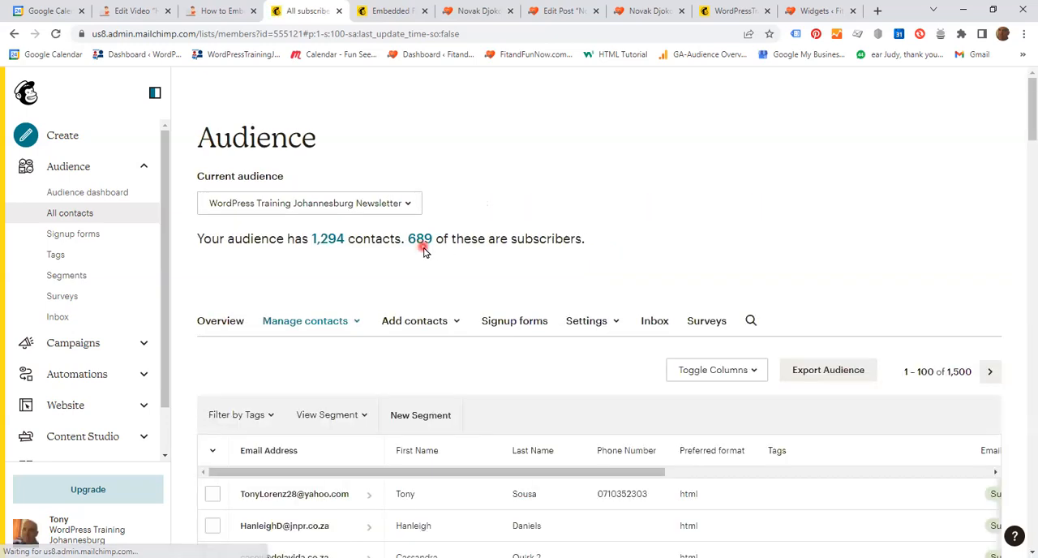
{"action": "scroll", "coordinate": [436, 300], "scroll_direction": "down", "scroll_amount": 1}
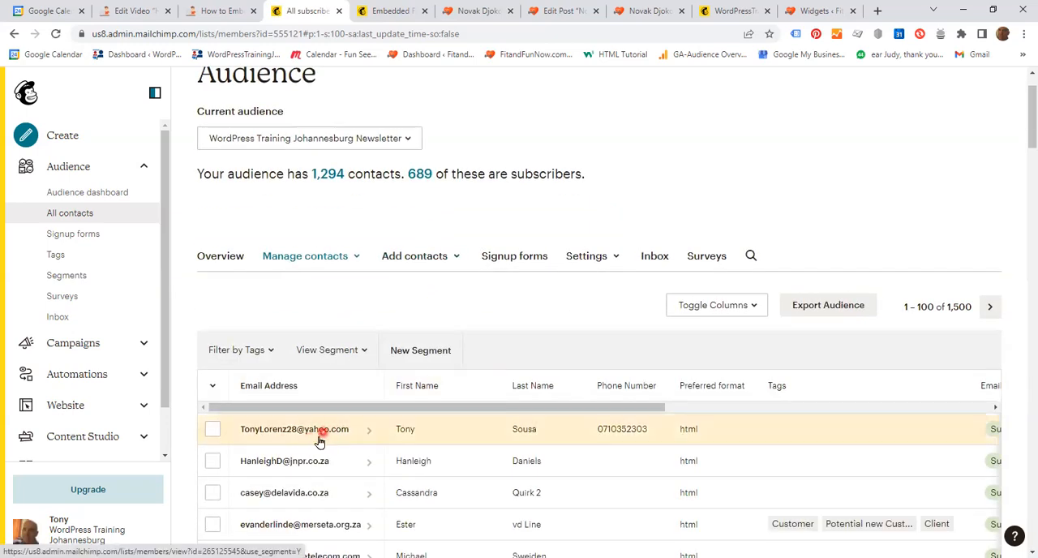